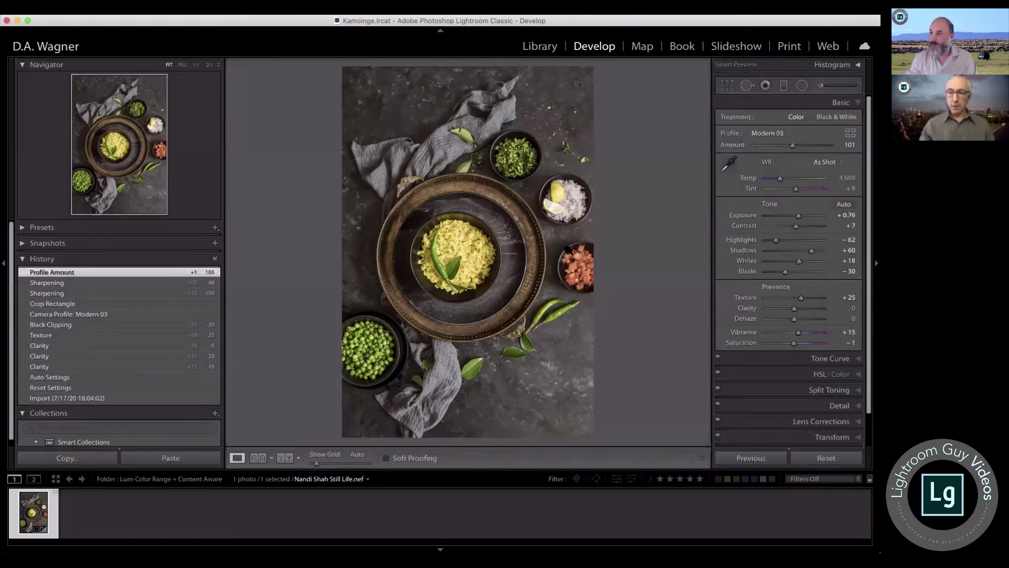
Step: Check the process version options in the Calibration settings, keep Version 5 (Current), and return to the Basic settings
scroll(868, 434, "down", 2)
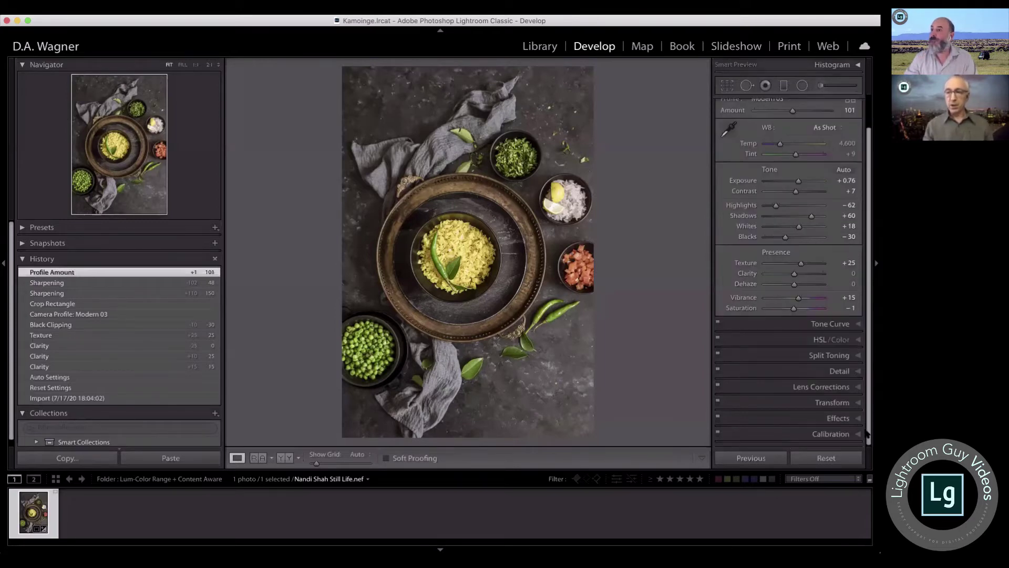
left_click(855, 434)
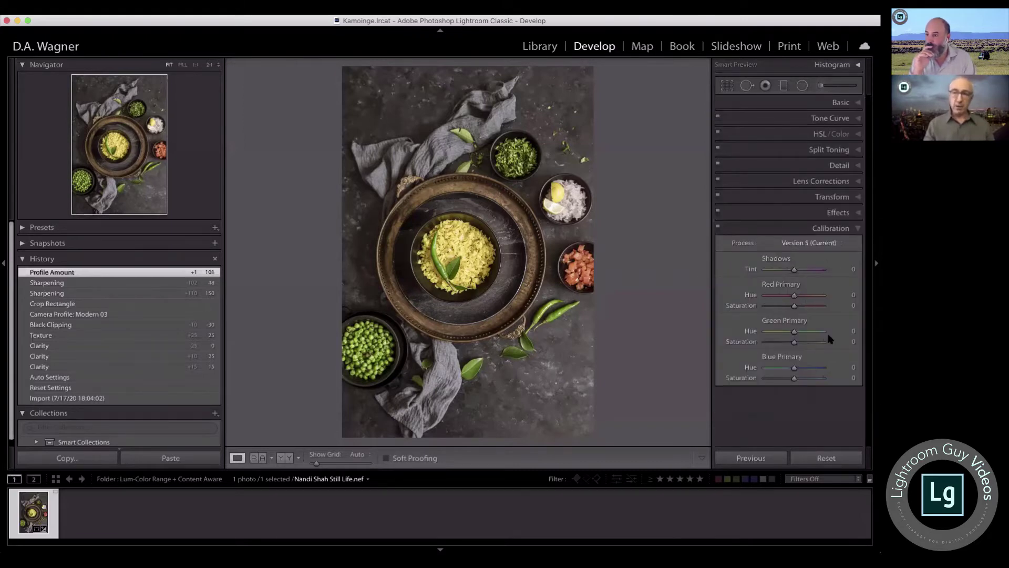
left_click(827, 243)
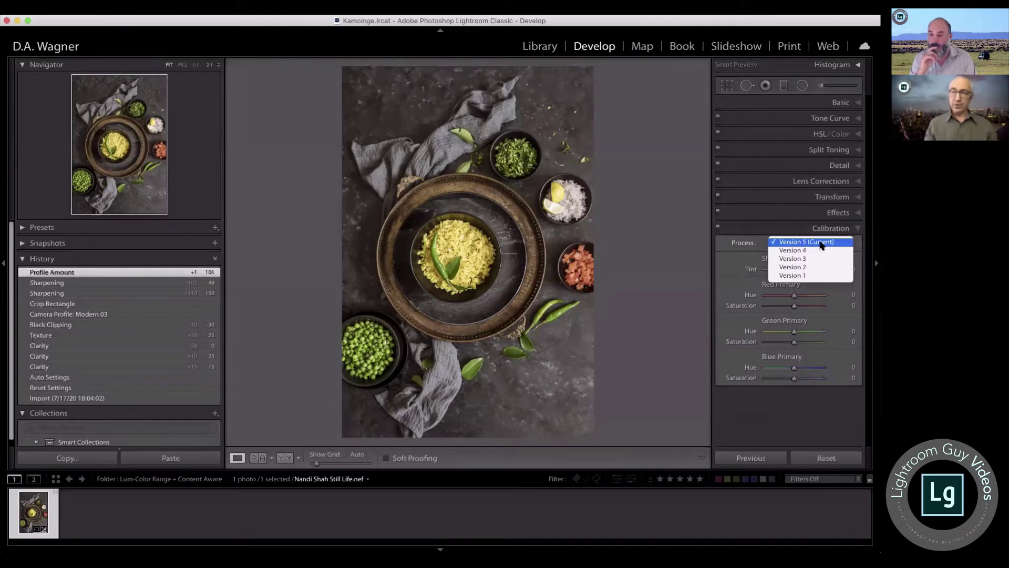
left_click(821, 242)
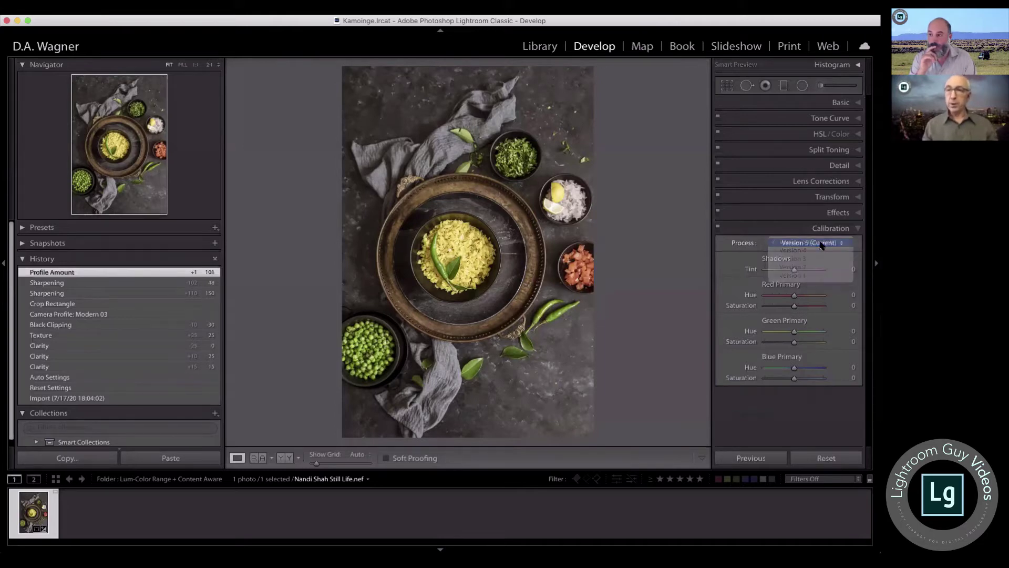
left_click(856, 104)
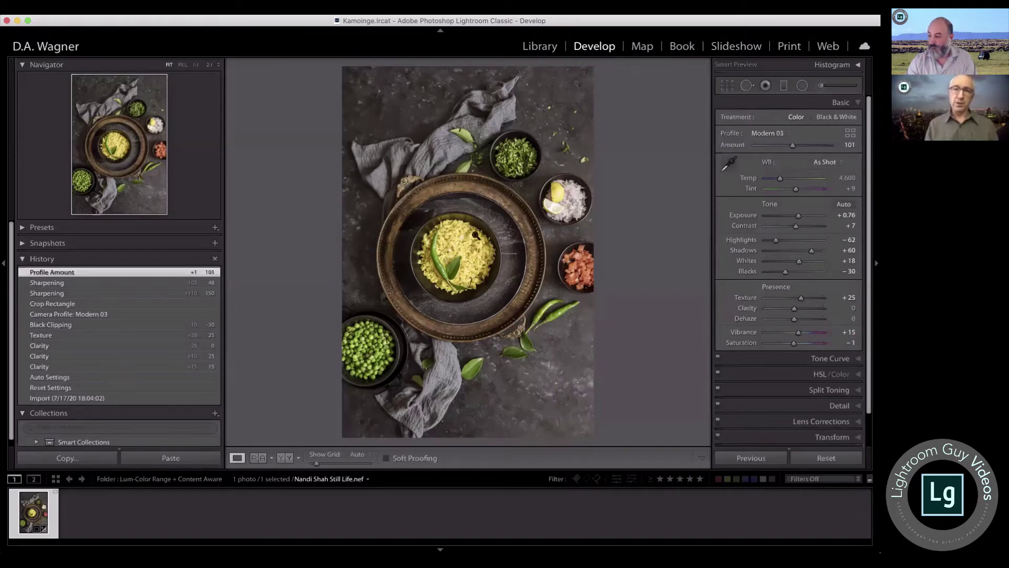
Step: Add a circular radial filter around the central bowl of yellow rice and center it on the bowl
left_click(453, 256)
left_click_drag(468, 249, 506, 239)
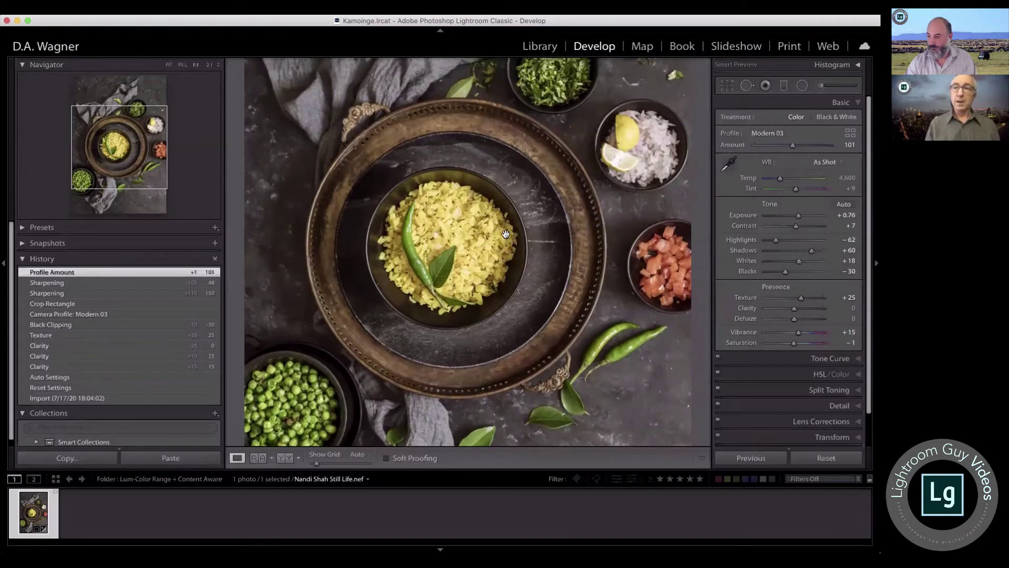
left_click(802, 85)
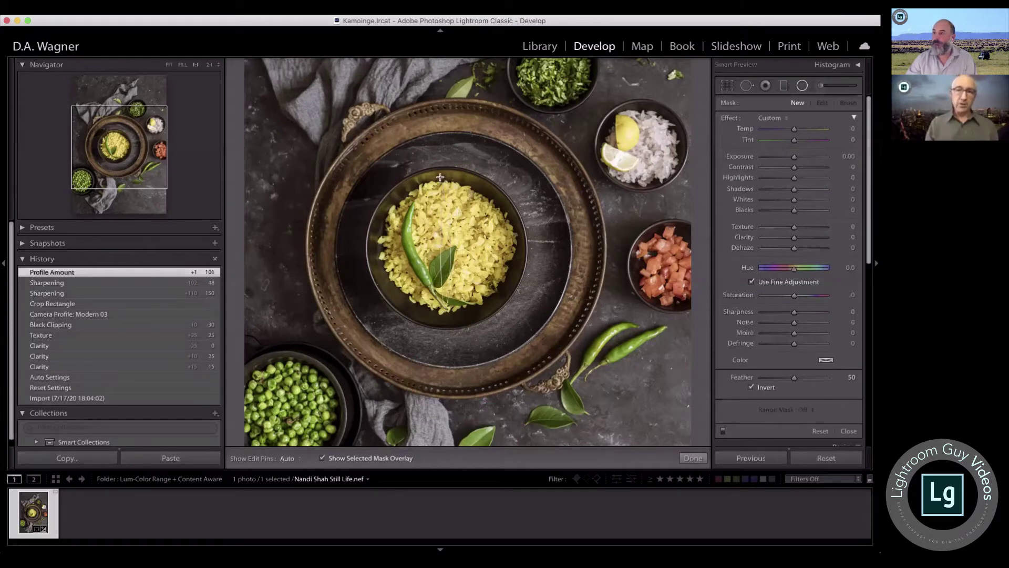
left_click_drag(440, 177, 372, 169)
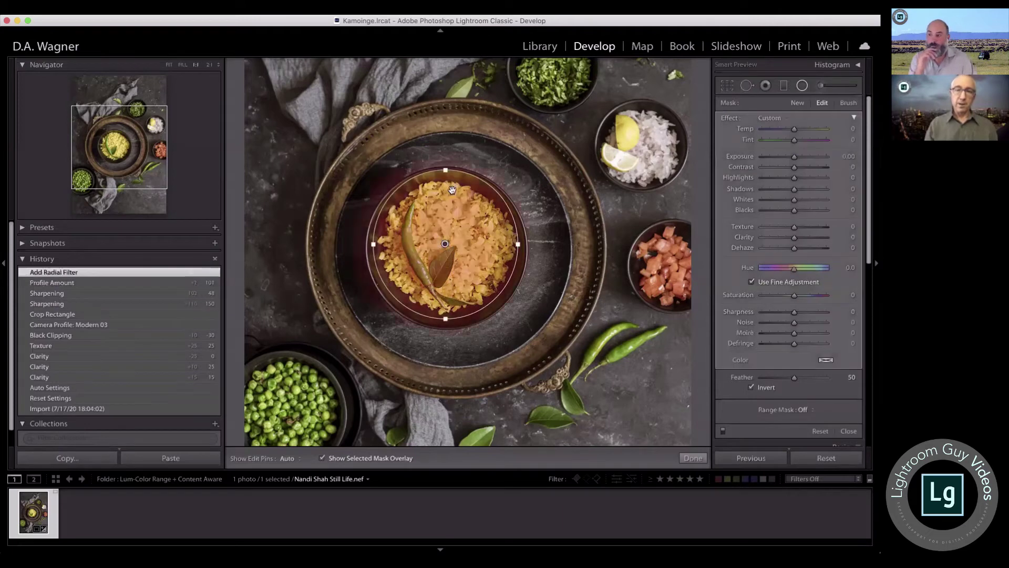
left_click(446, 246)
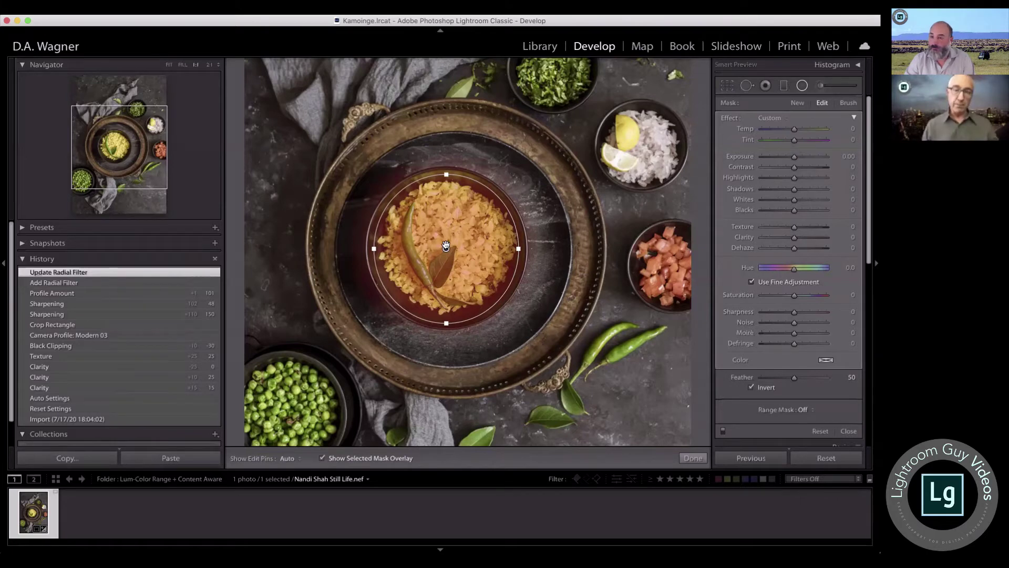
Step: Compare the rice bowl with and without the selected mask overlay, leaving the overlay hidden
left_click(322, 459)
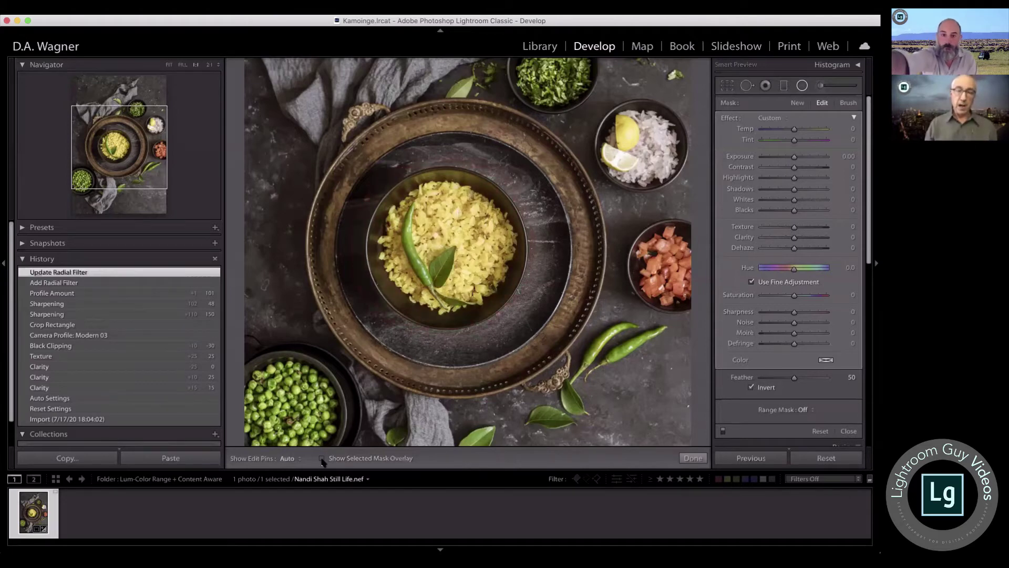
left_click(323, 459)
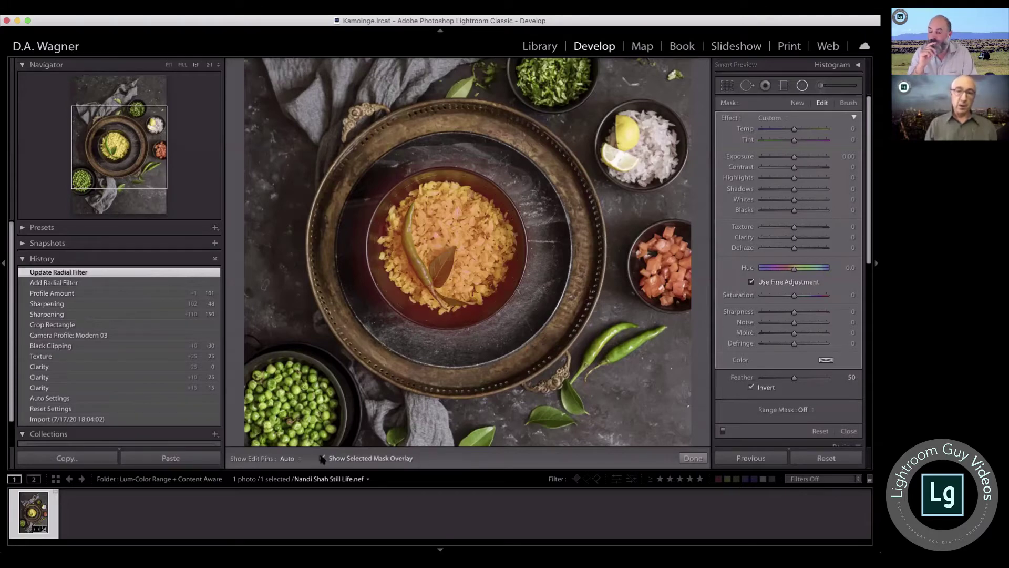
left_click(322, 458)
left_click(322, 459)
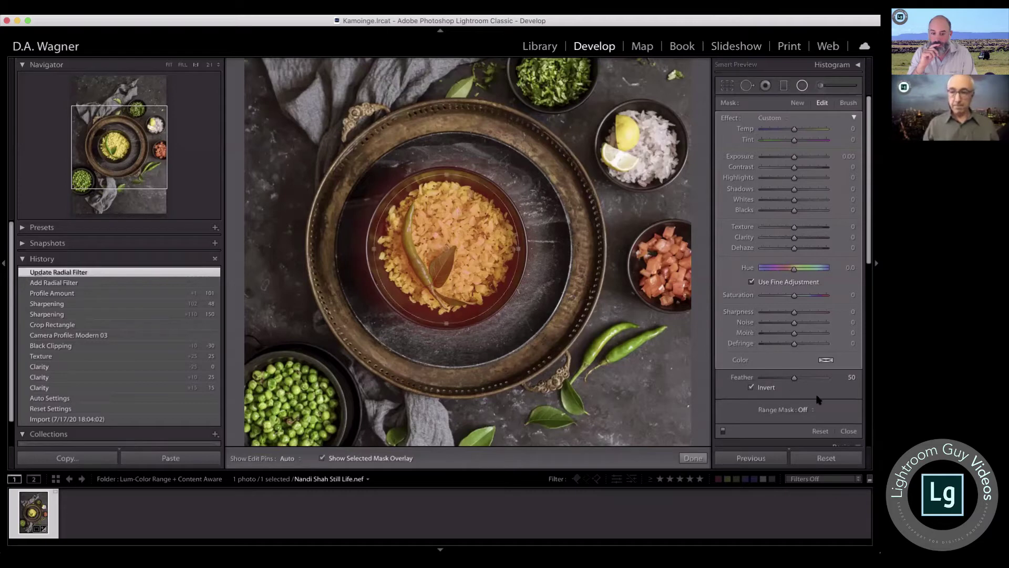
left_click(321, 458)
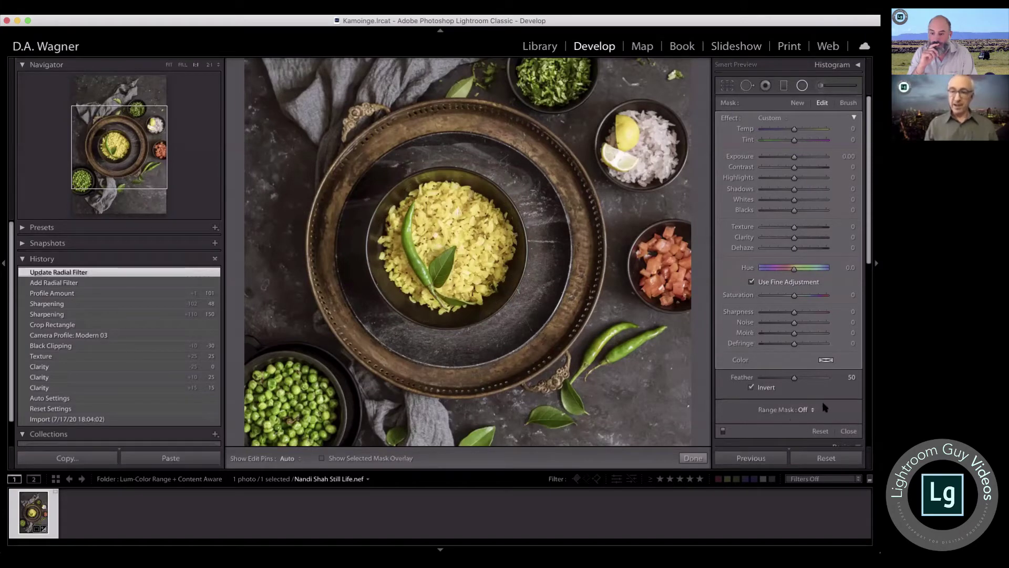
Step: Try a Color range mask on the radial filter by sampling an area of yellow rice beside the leaf
left_click(813, 410)
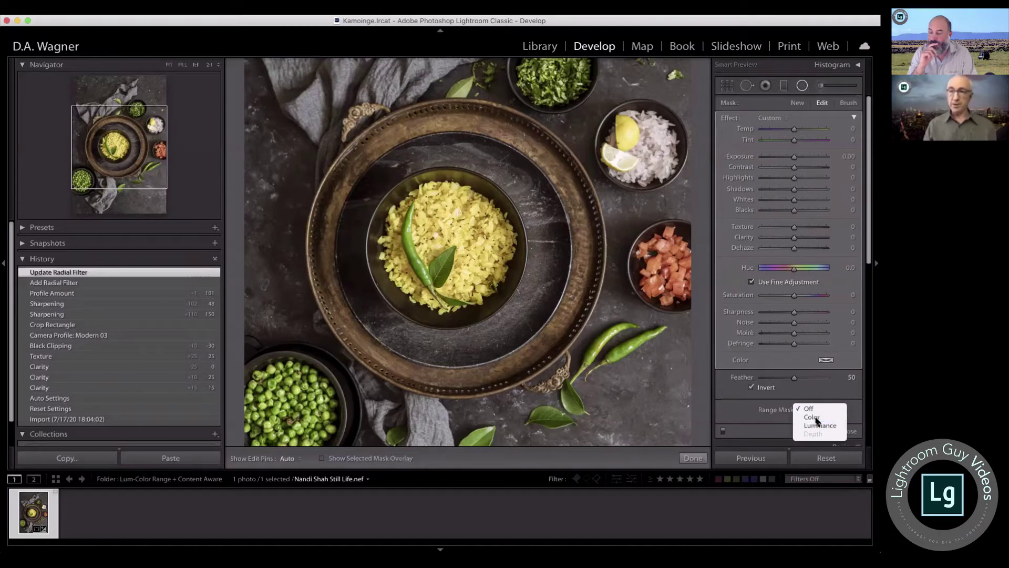
left_click(814, 418)
scroll(806, 400, "down", 5)
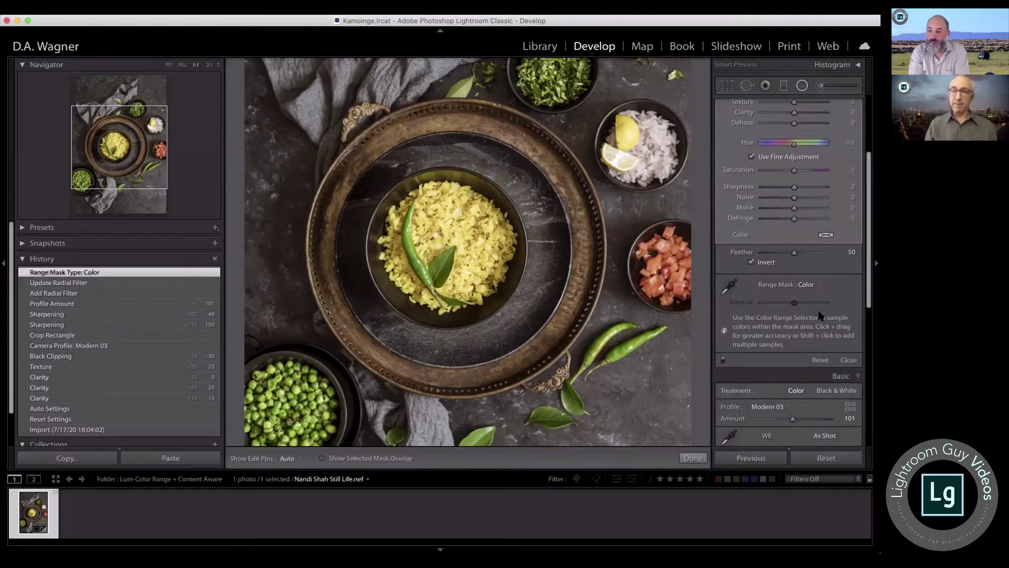
left_click(729, 287)
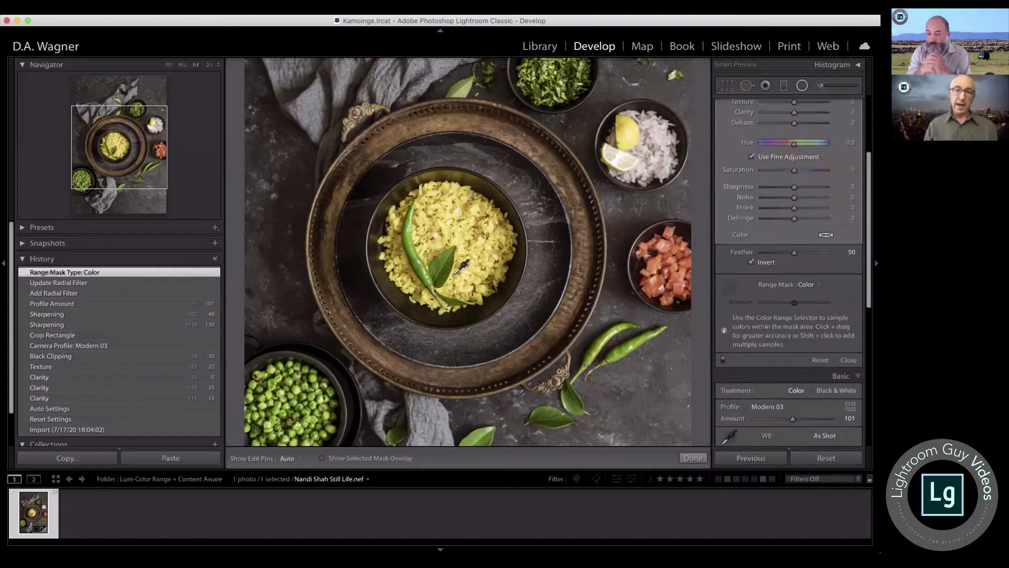
left_click_drag(453, 275, 496, 287)
left_click(730, 286)
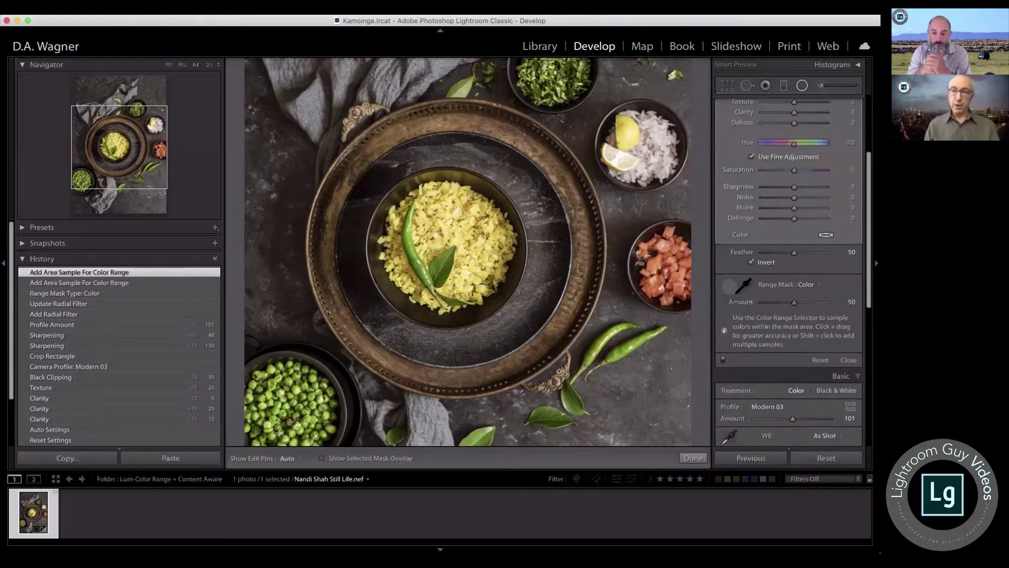
Step: Undo the last color range sample and sample the rice beside the leaf again with a rectangular area
key("super+z")
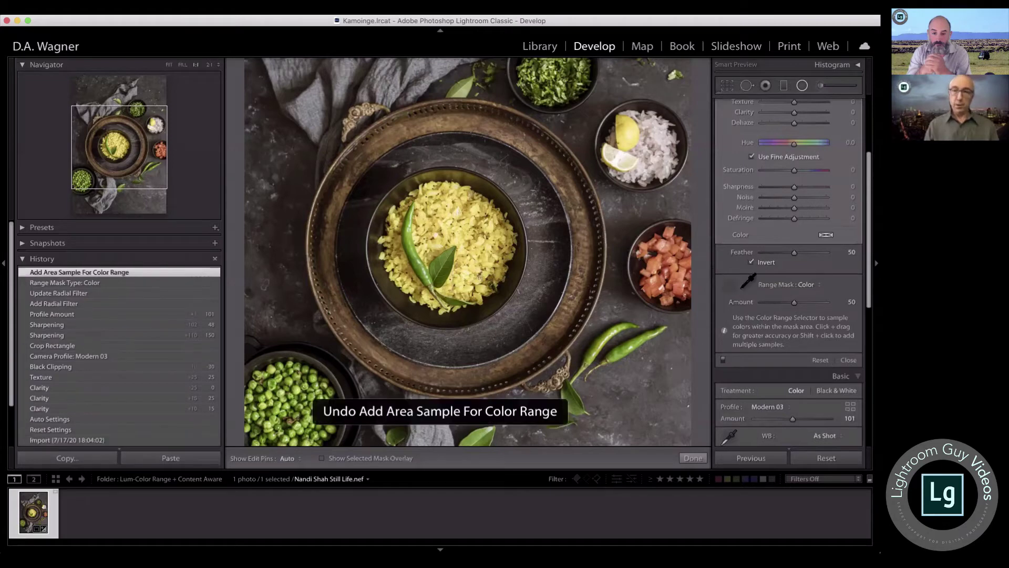
left_click(736, 284)
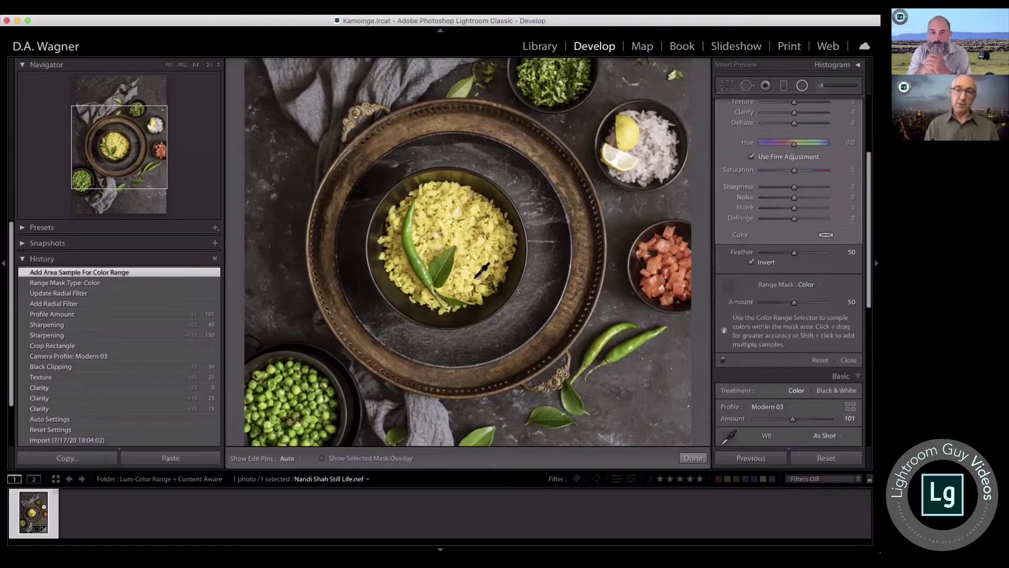
left_click_drag(455, 266, 499, 280)
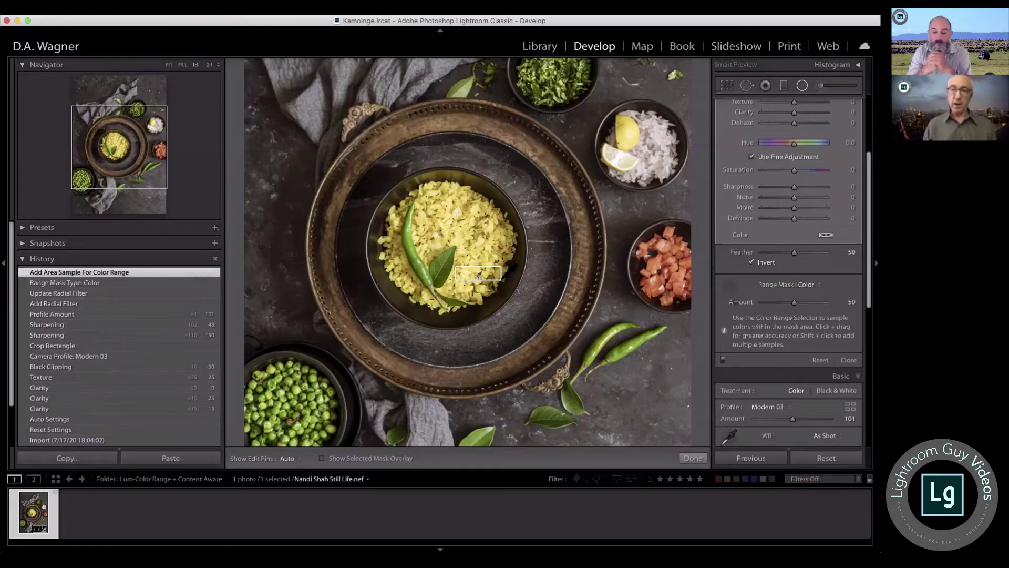
left_click_drag(479, 276, 480, 275)
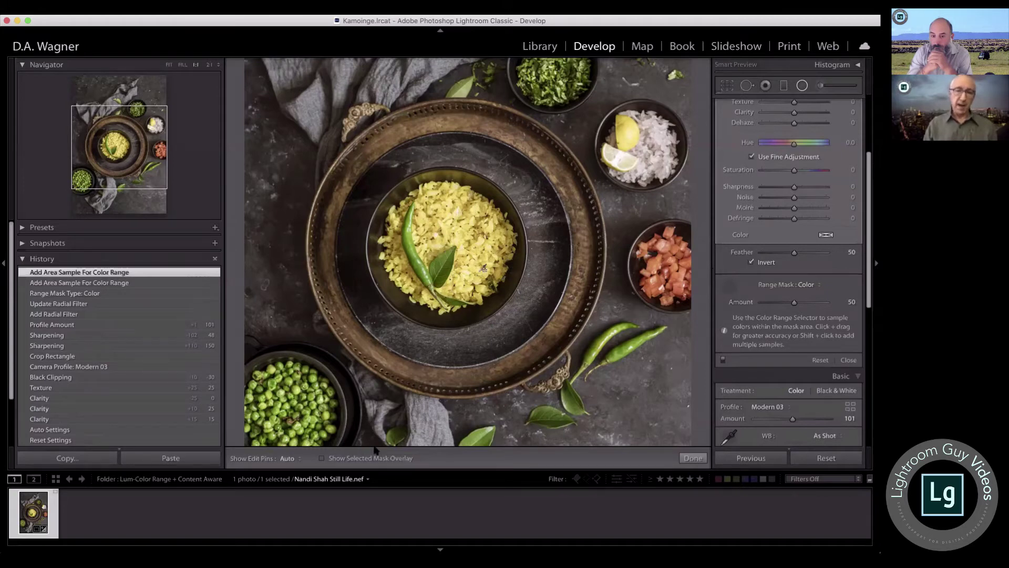
left_click(732, 286)
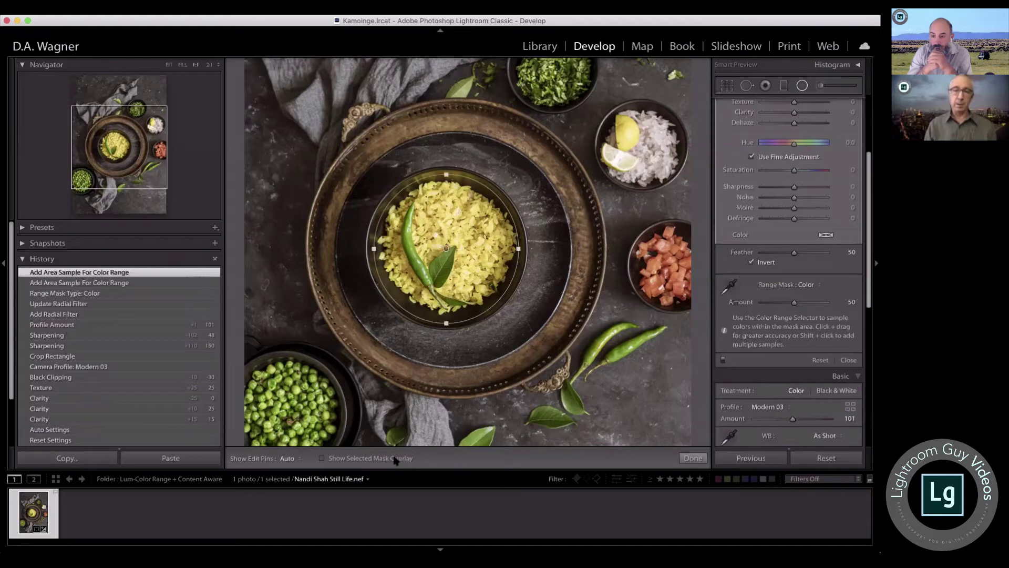
Step: Show the selected mask overlay and revert the history to the Update Radial Filter state
left_click(322, 459)
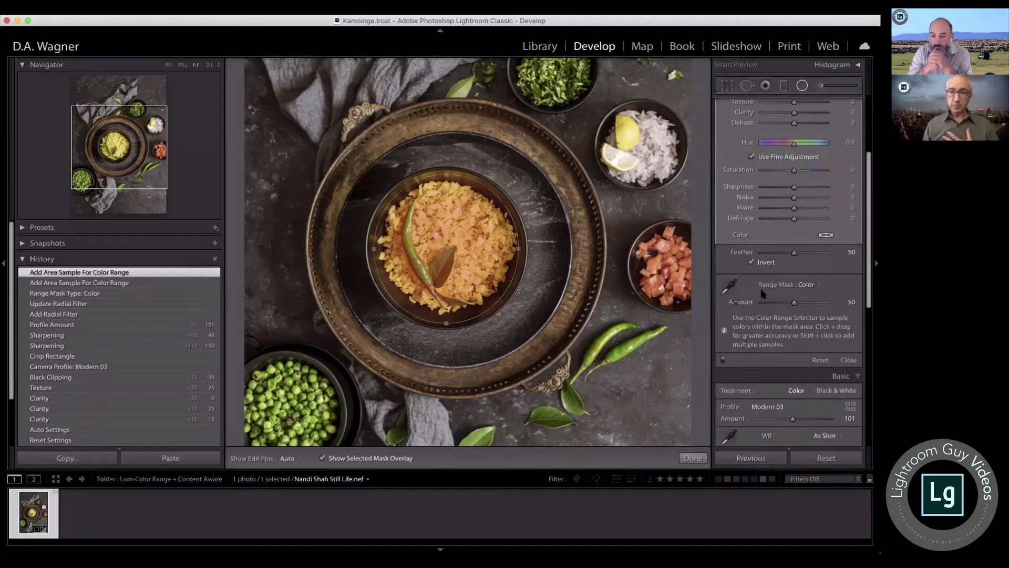
left_click(83, 297)
left_click(79, 304)
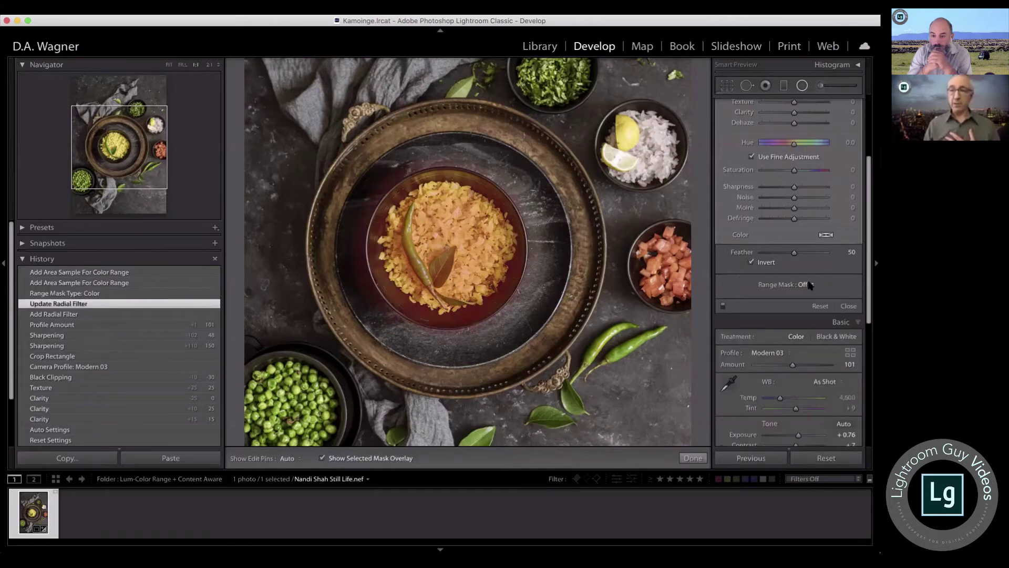
Step: Set the radial filter's Range Mask to Color and sample a rectangular area of yellow rice beside the leaf
left_click(804, 284)
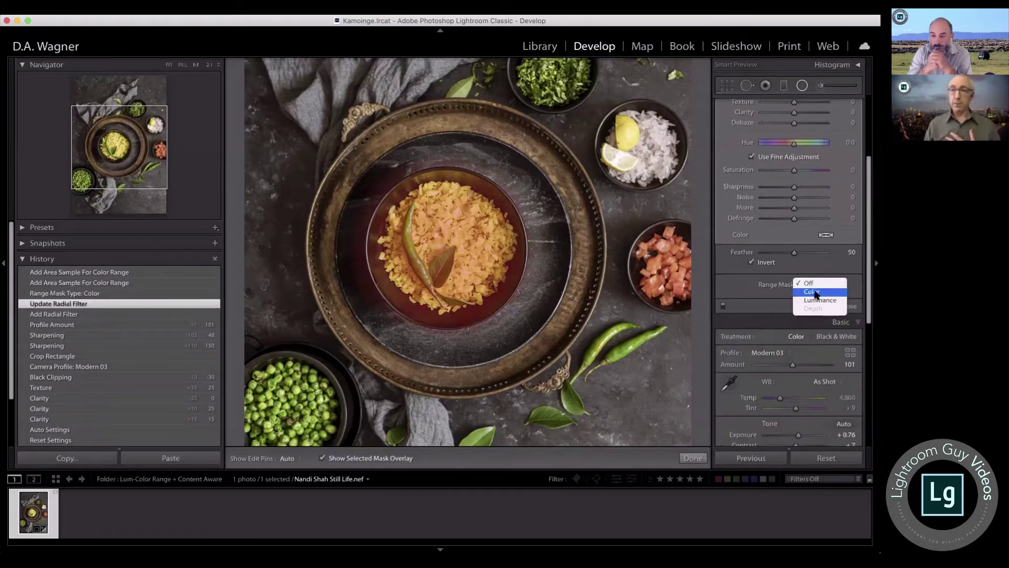
left_click(816, 294)
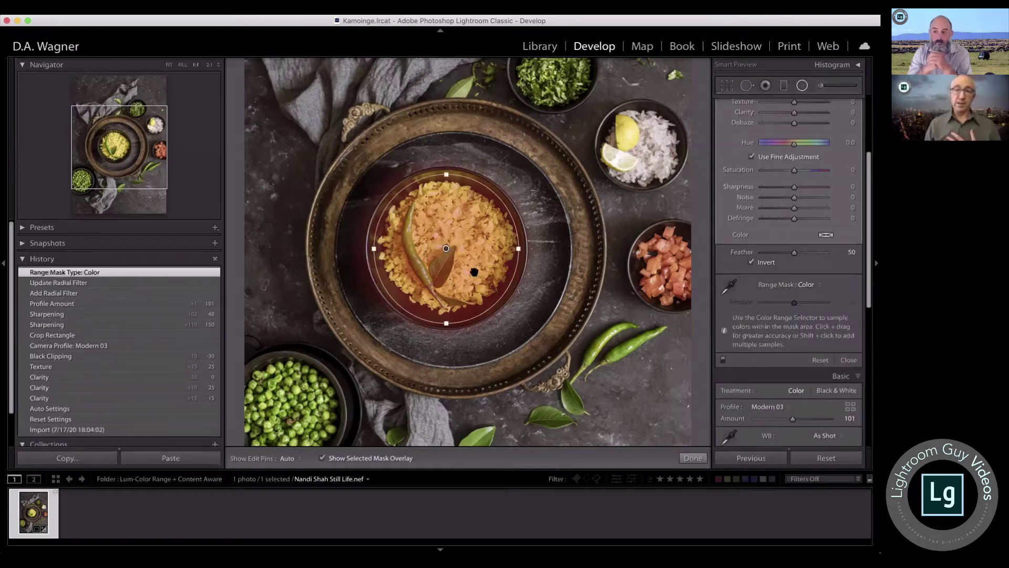
left_click(729, 286)
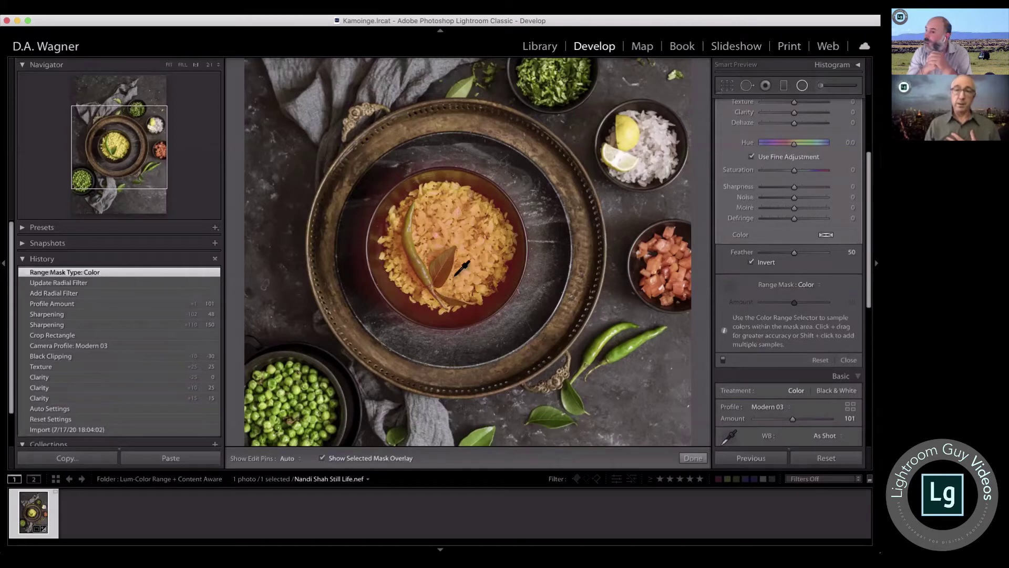
left_click_drag(455, 265, 501, 282)
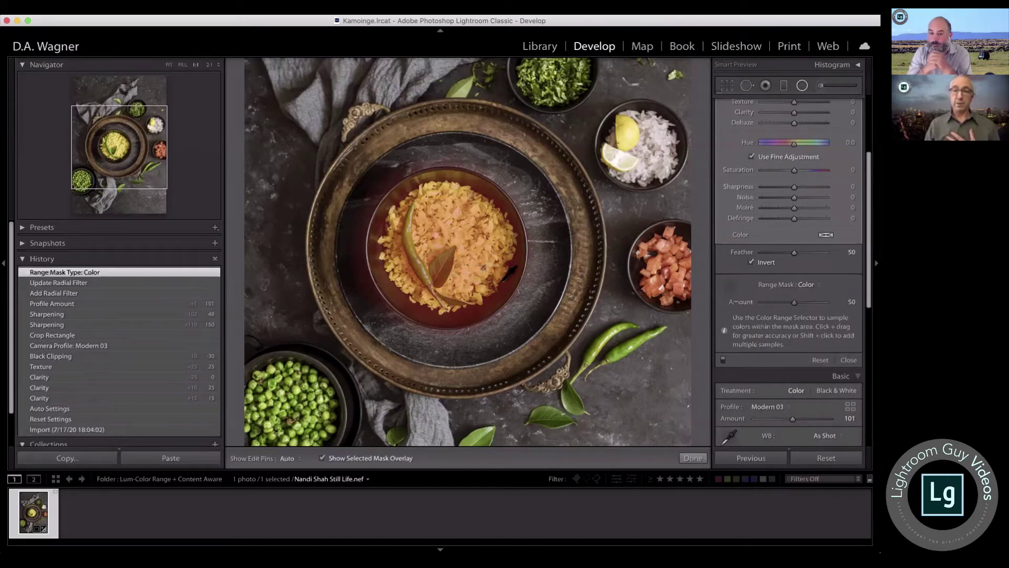
left_click(727, 288)
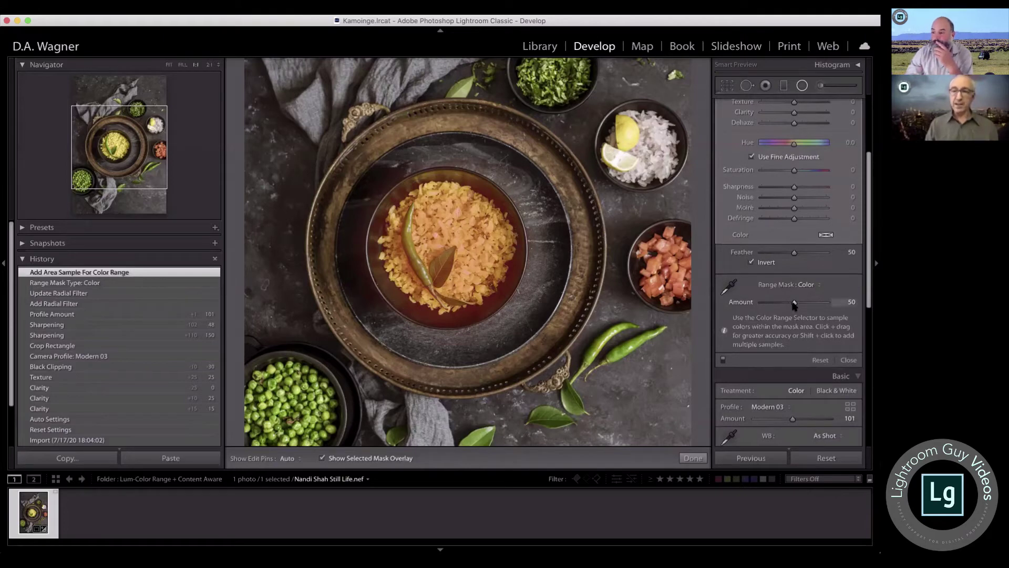
Step: Test different Color range mask amounts, including 17 and 44, and set the Amount to 0
left_click_drag(786, 301, 762, 304)
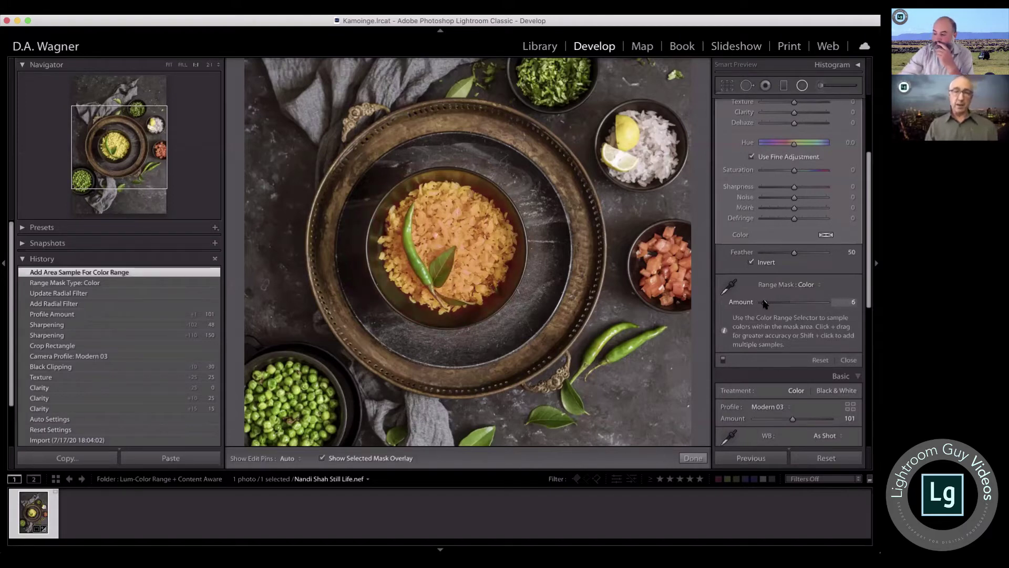
left_click_drag(764, 303, 755, 303)
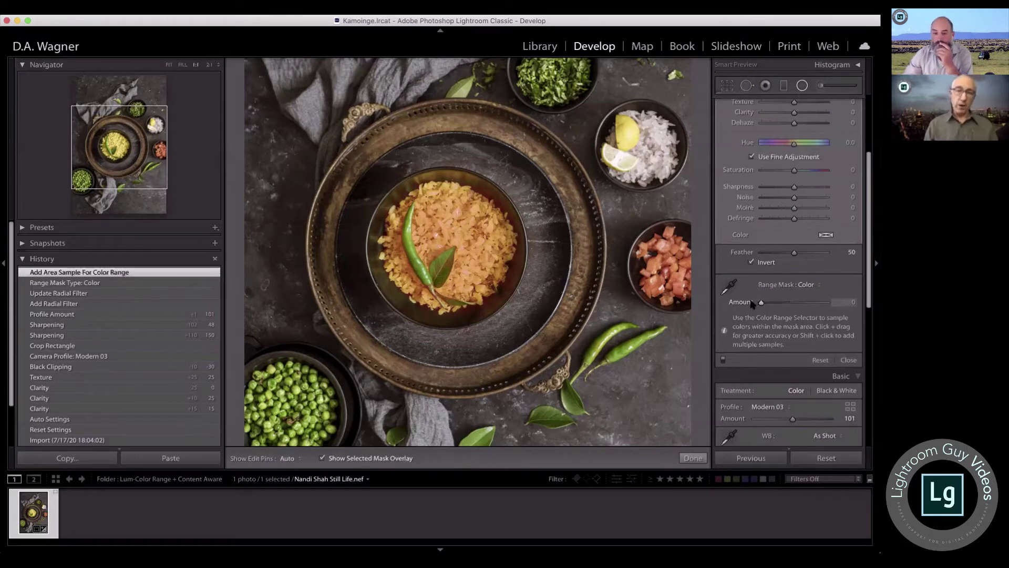
mouse_move(770, 308)
left_mouse_down()
mouse_move(804, 306)
mouse_move(772, 306)
left_mouse_up()
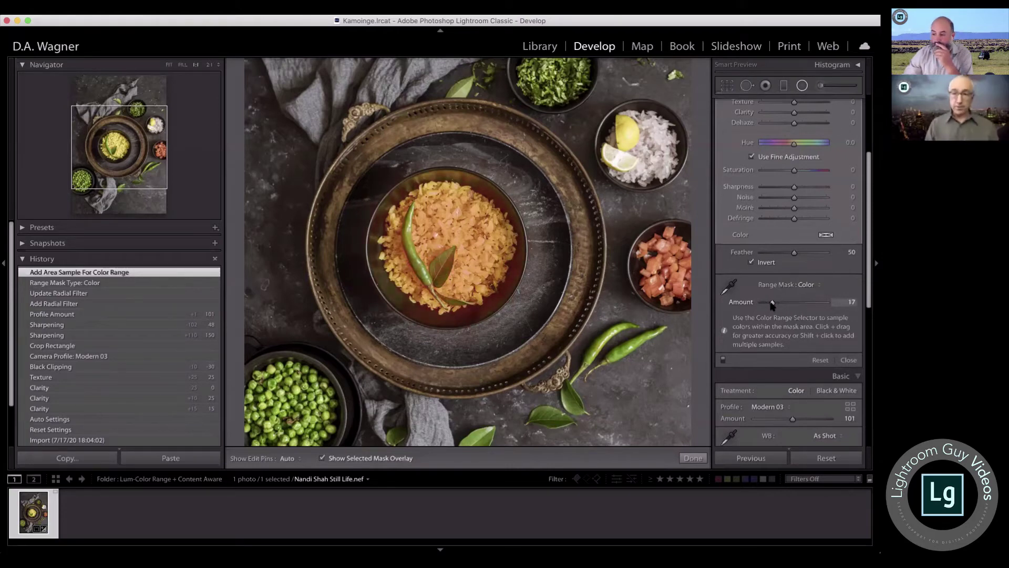
mouse_move(772, 306)
left_mouse_down()
mouse_move(824, 308)
mouse_move(754, 309)
left_mouse_up()
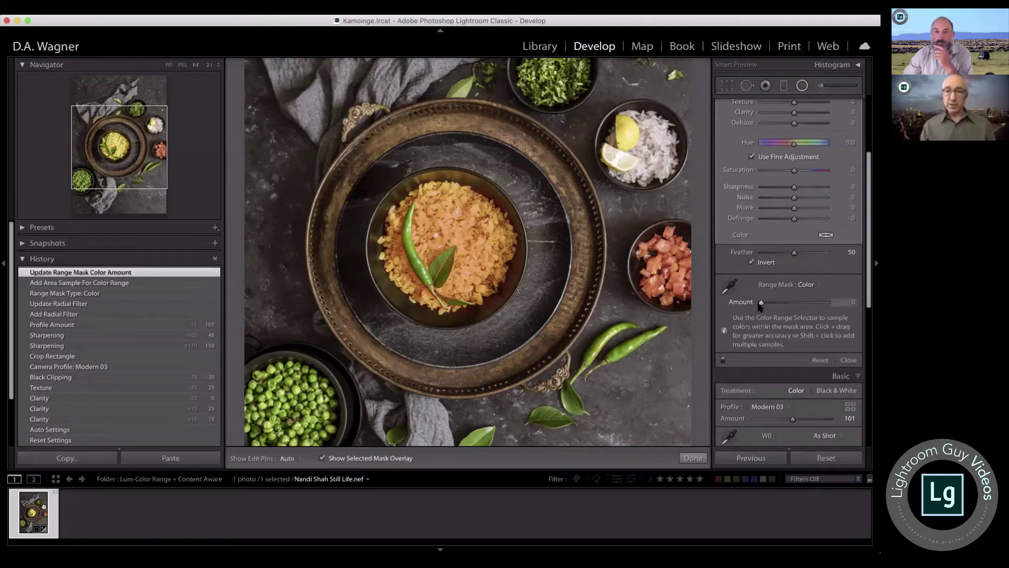
left_click_drag(762, 302, 791, 303)
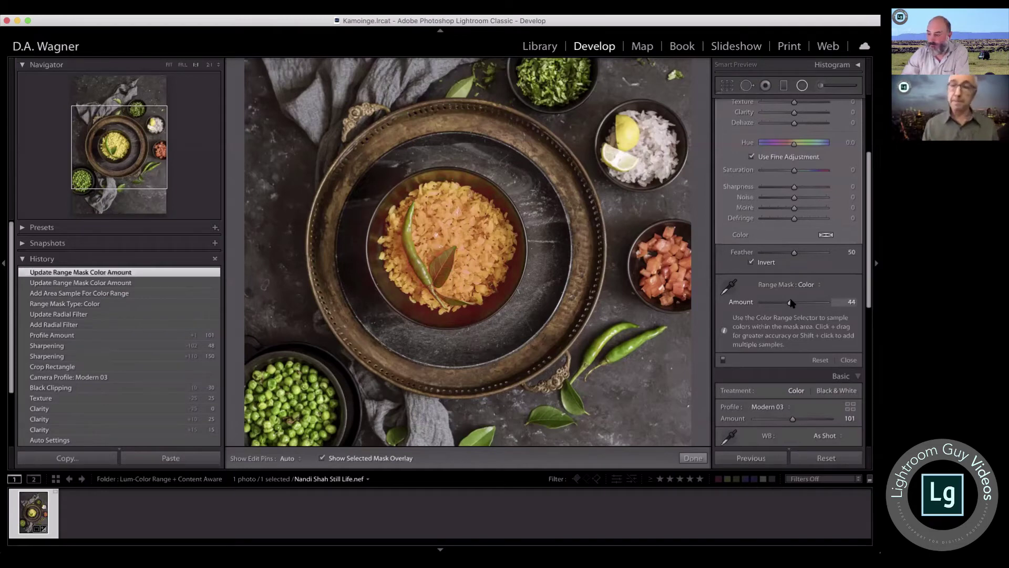
left_click(762, 303)
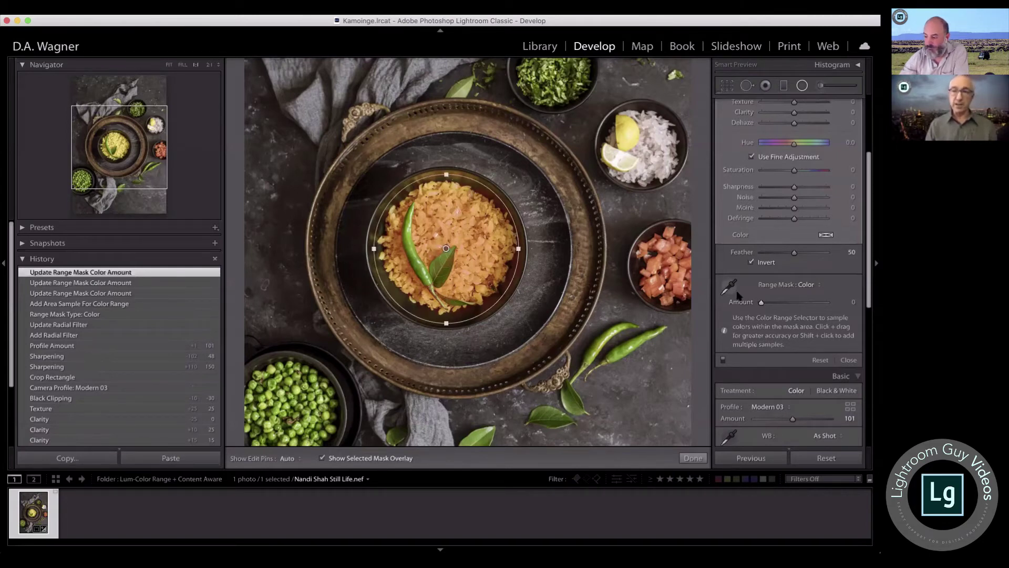
Step: Hide the selected mask overlay and set the radial filter's Highlights to -2
scroll(804, 237, "up", 5)
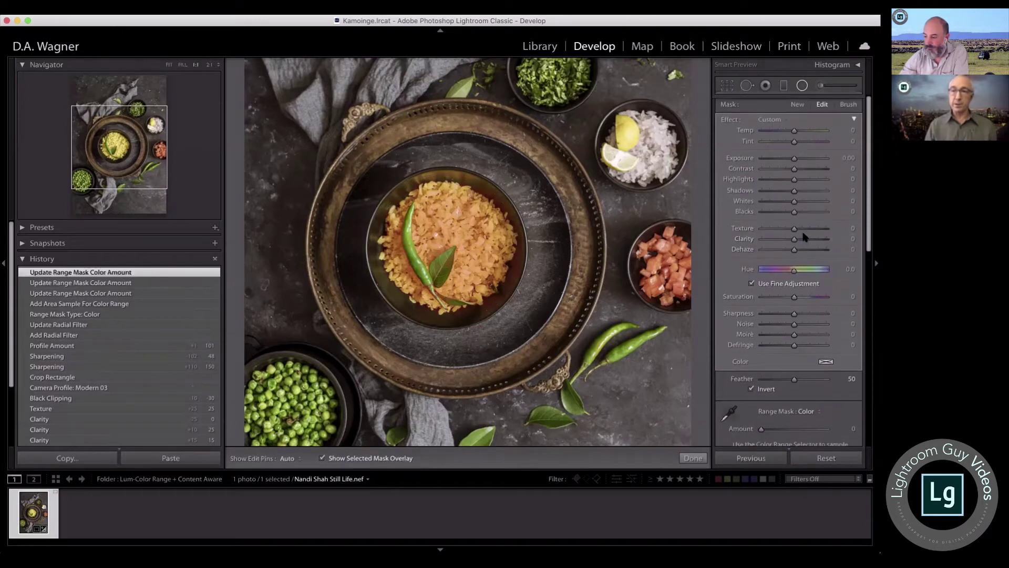
left_click(322, 458)
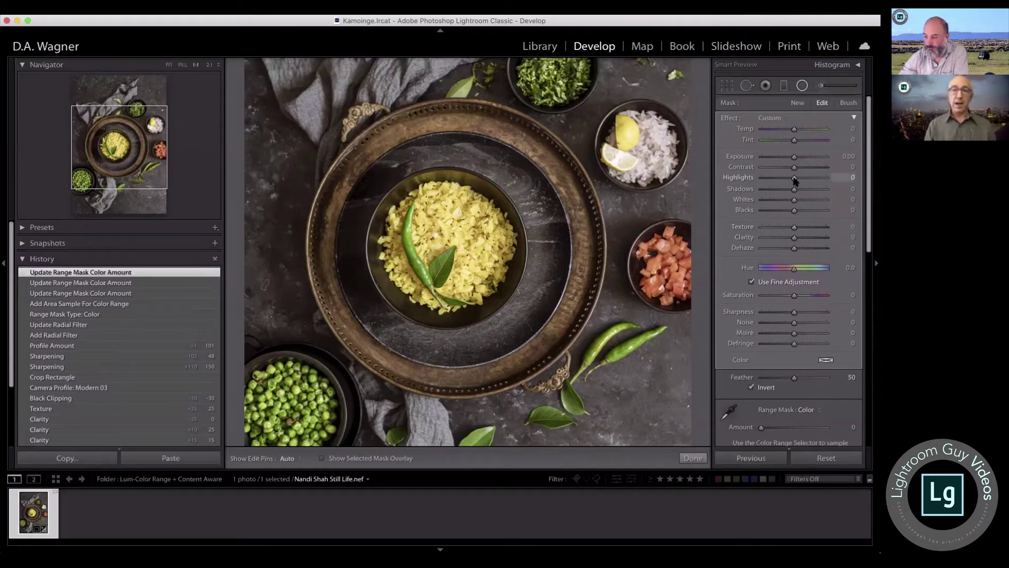
mouse_move(794, 179)
left_mouse_down()
mouse_move(752, 181)
mouse_move(794, 184)
left_mouse_up()
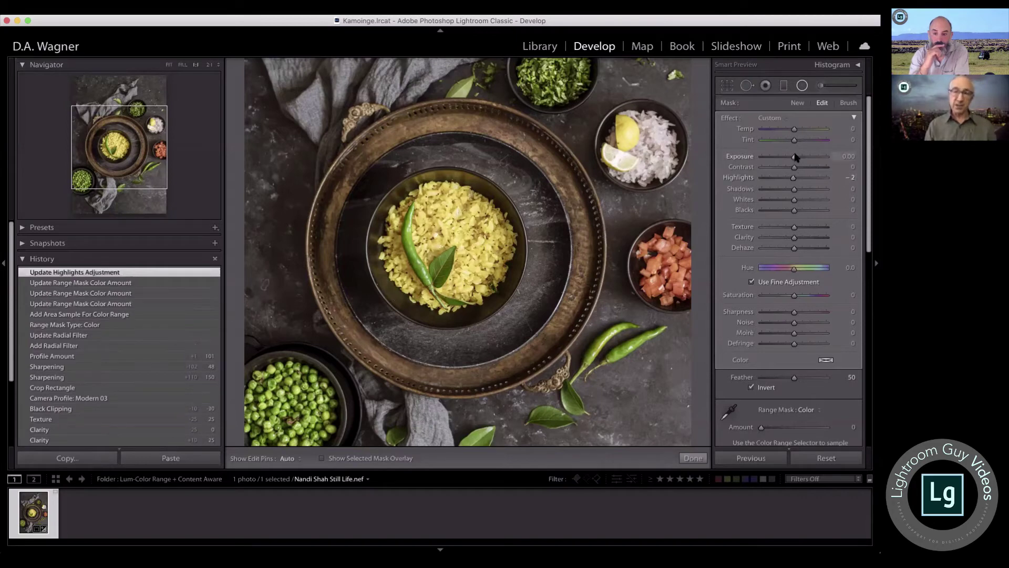
Step: Try Exposure values of -1.53 and -2.06 and Shadows at -100 on the masked rice, resetting each to 0
left_click_drag(794, 157, 782, 156)
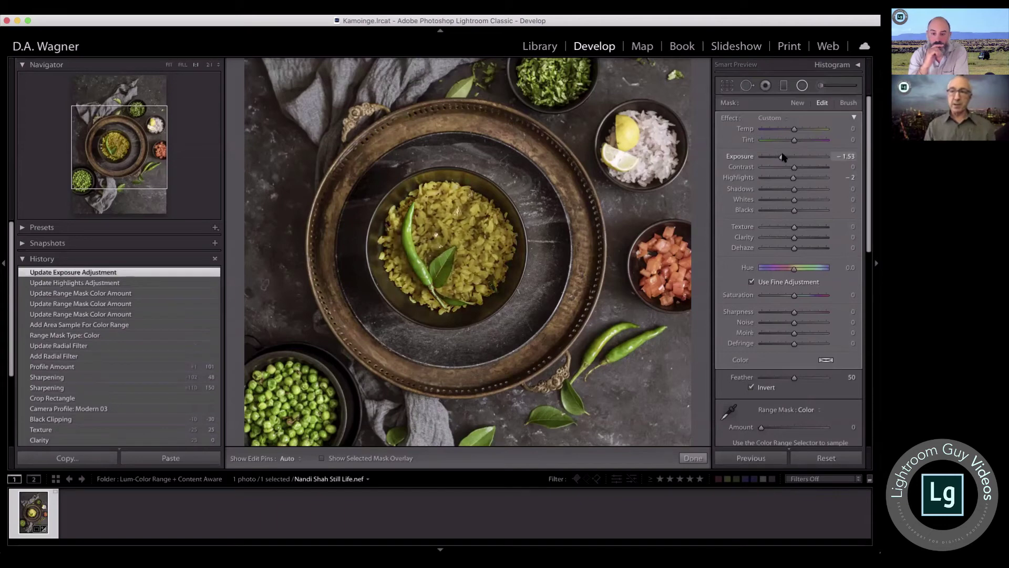
double_click(744, 159)
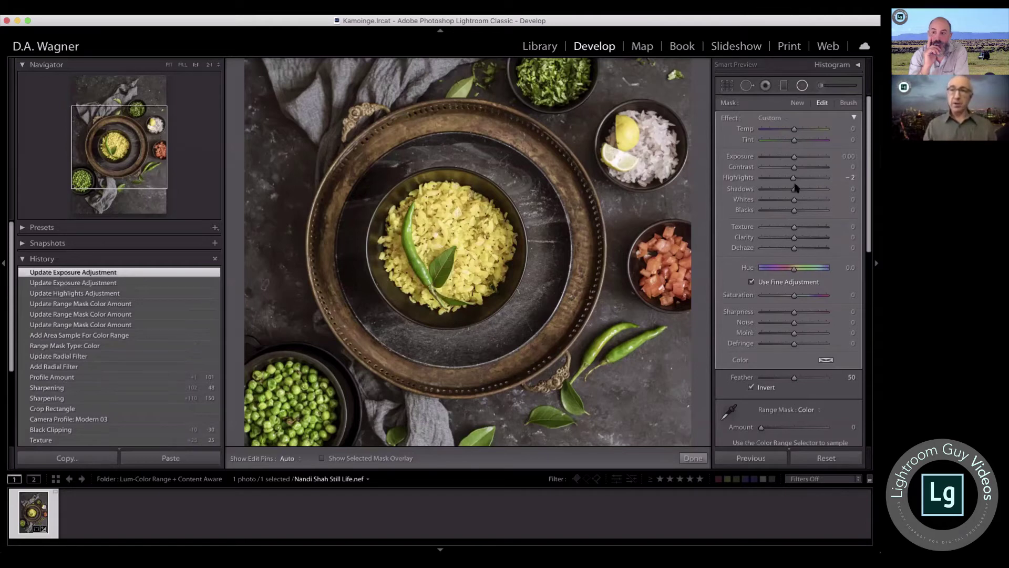
left_click_drag(794, 191, 740, 191)
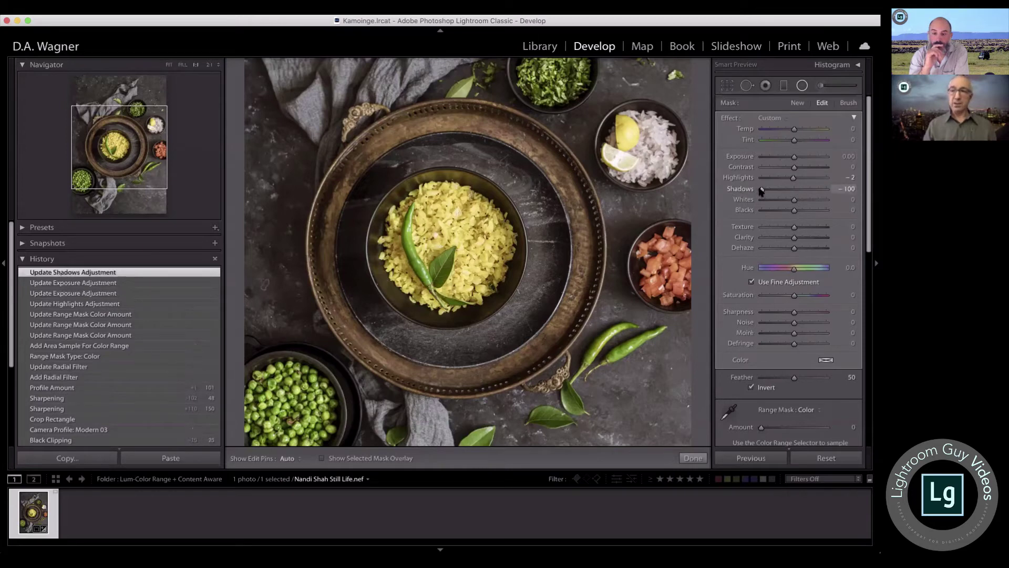
double_click(740, 190)
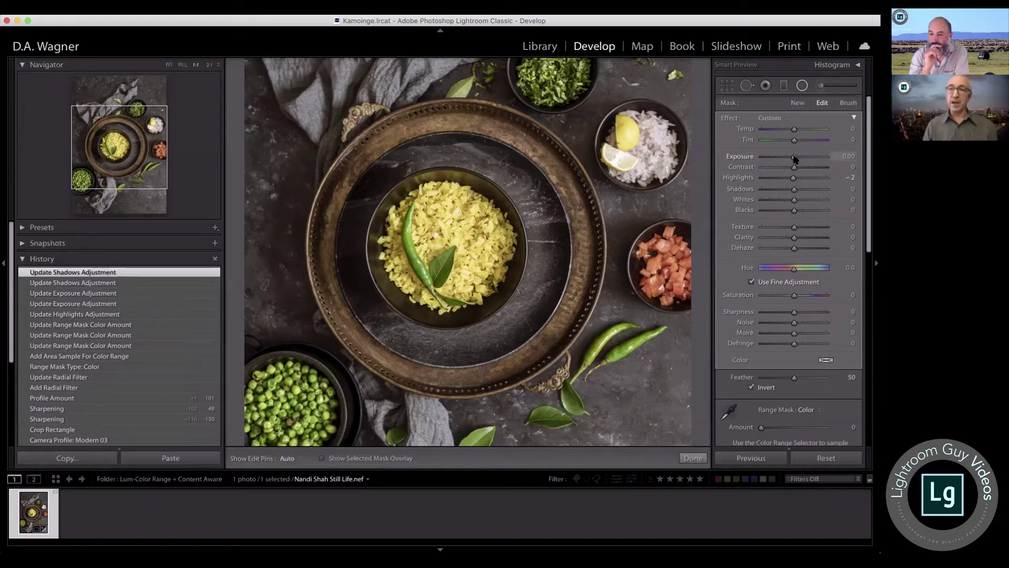
left_click_drag(794, 159, 778, 158)
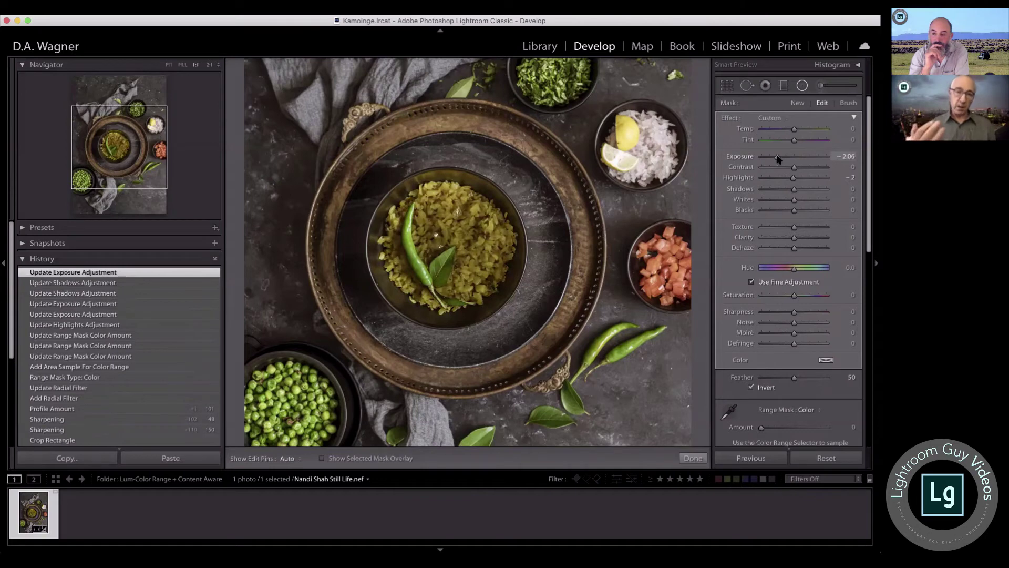
double_click(746, 156)
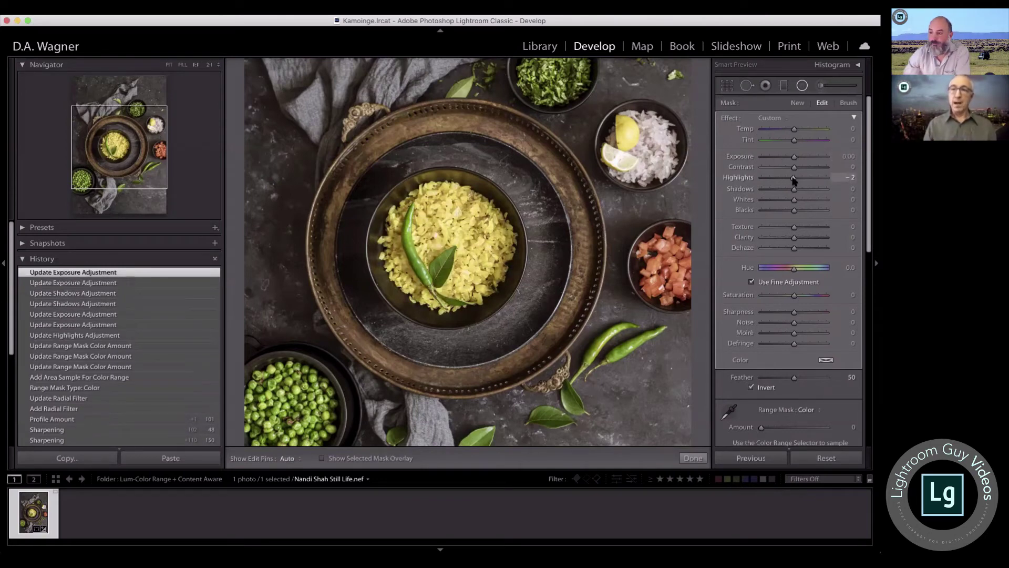
Step: Set the rice's Highlights to -51 and compare the result with the Range Mask Type: Color history state
mouse_move(793, 179)
left_mouse_down()
mouse_move(755, 181)
mouse_move(797, 180)
mouse_move(757, 179)
mouse_move(793, 180)
mouse_move(778, 180)
left_mouse_up()
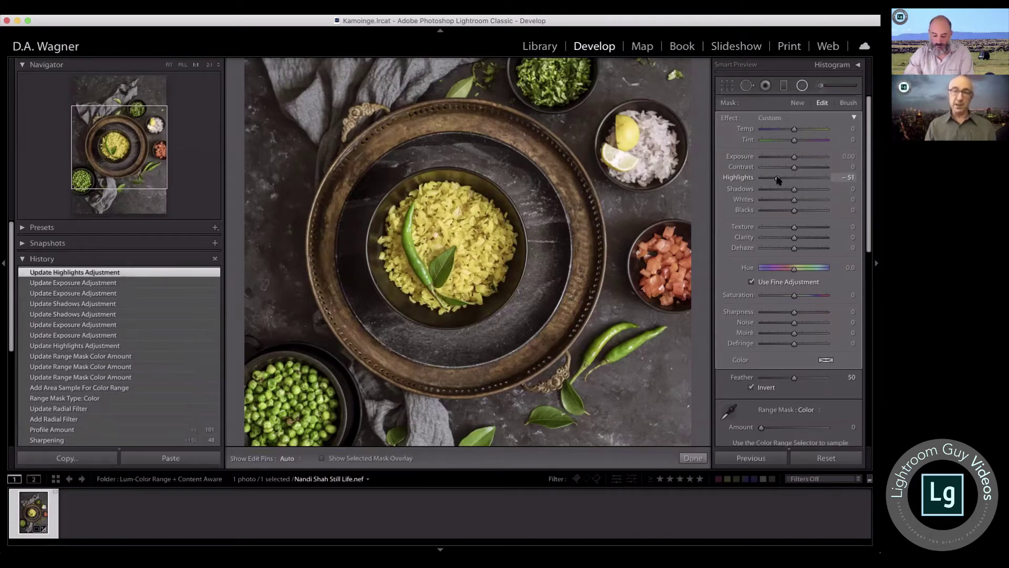
left_click(62, 400)
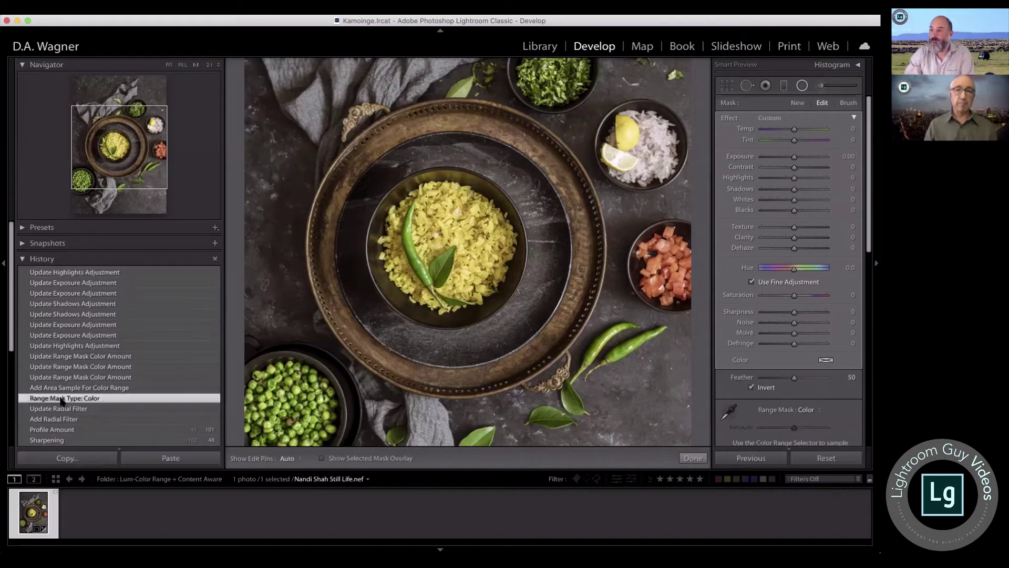
left_click(65, 273)
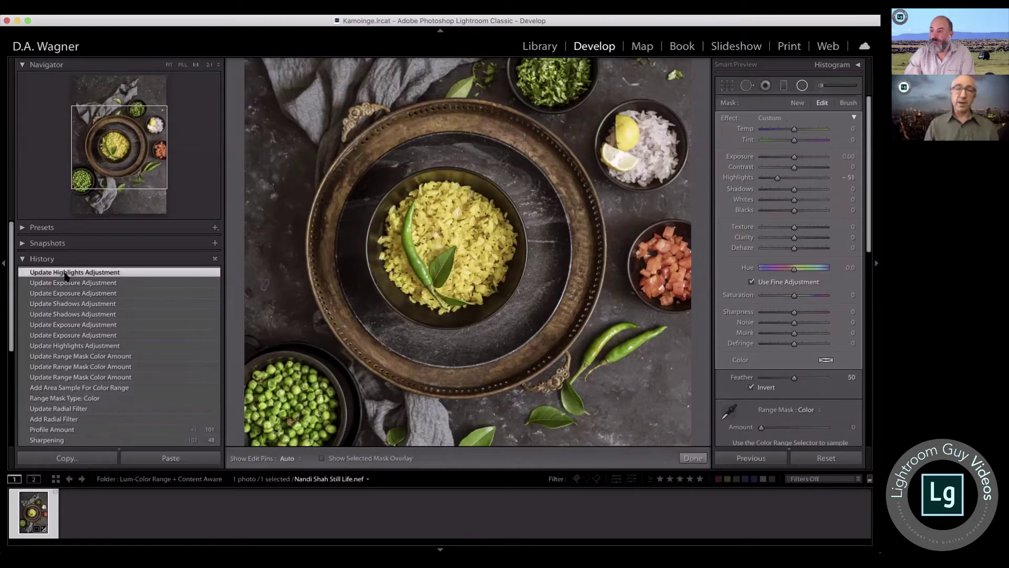
left_click(62, 401)
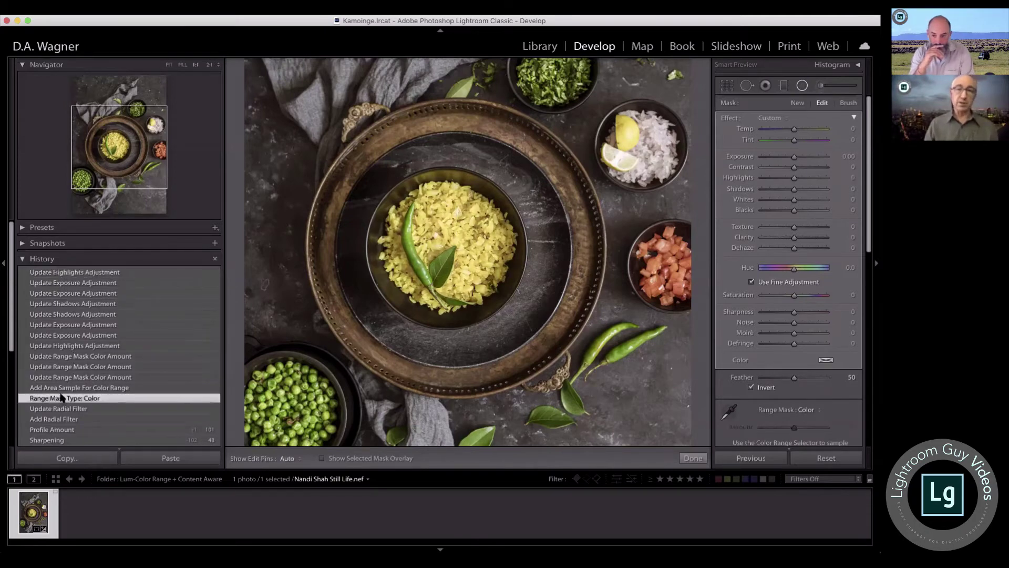
left_click(62, 272)
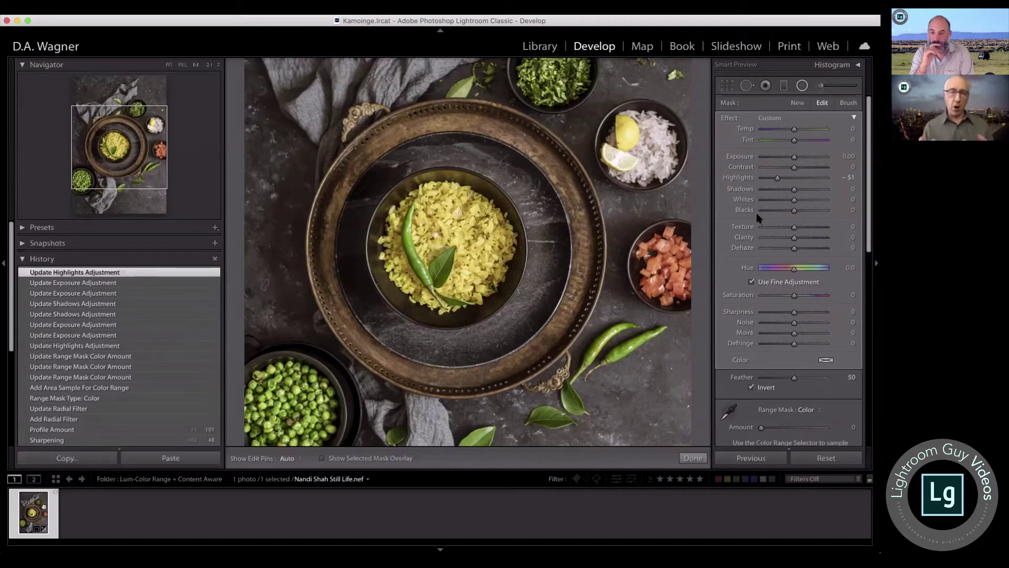
Step: Test a Hue shift of 180 on the rice without fine adjustment, reset it to 0 and re-enable Use Fine Adjustment
left_click(751, 281)
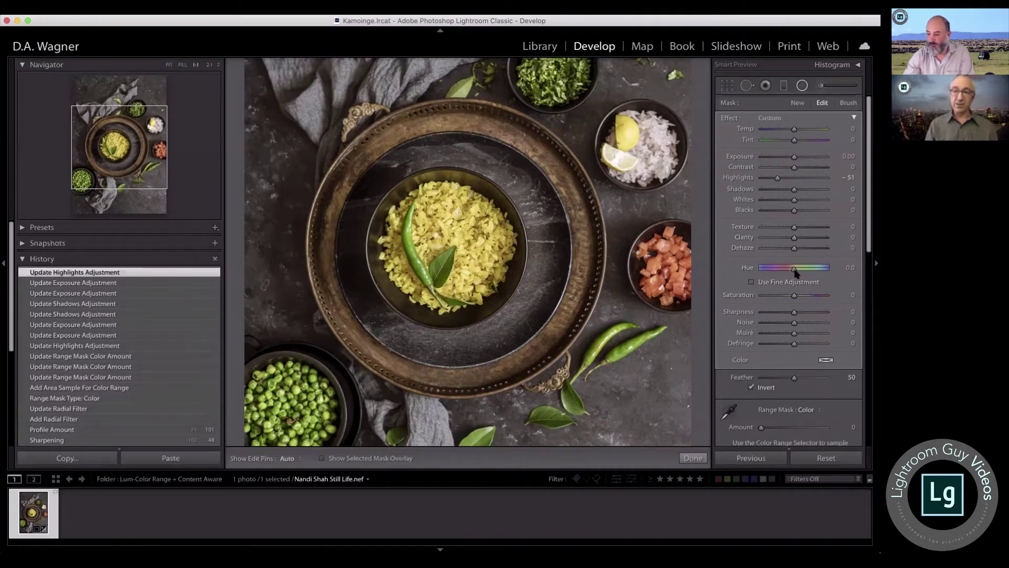
left_click_drag(794, 269, 834, 277)
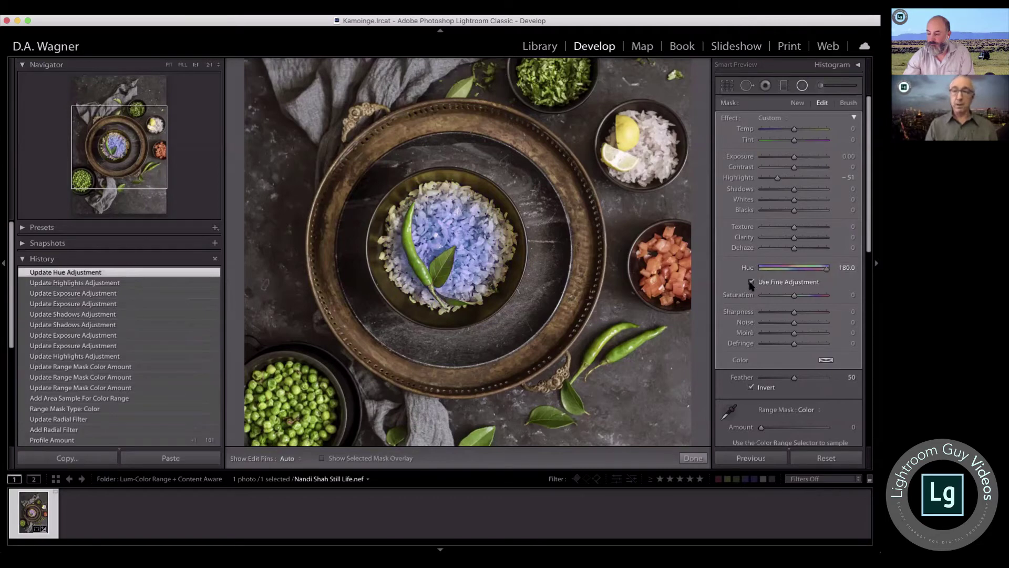
double_click(776, 268)
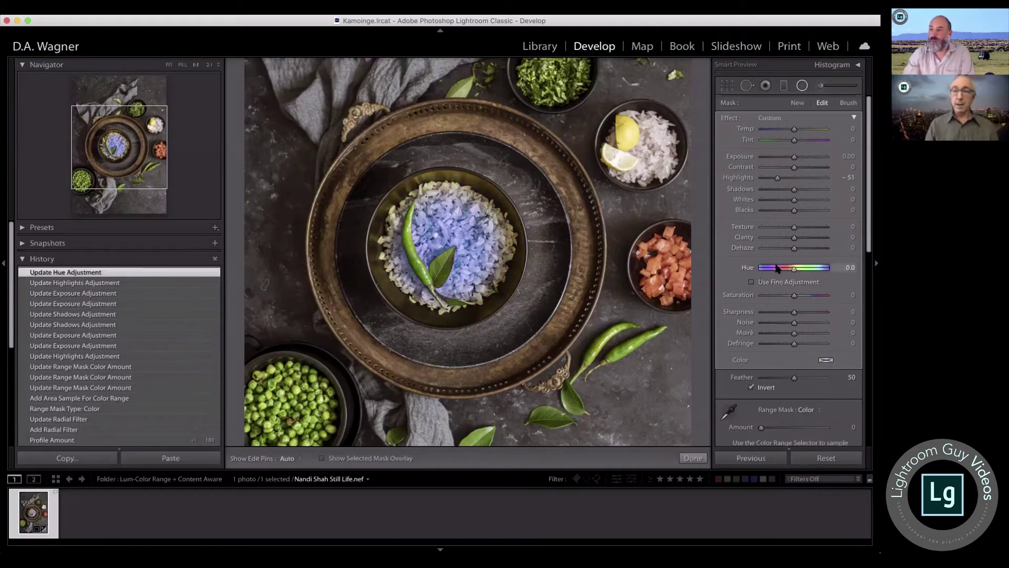
left_click(752, 282)
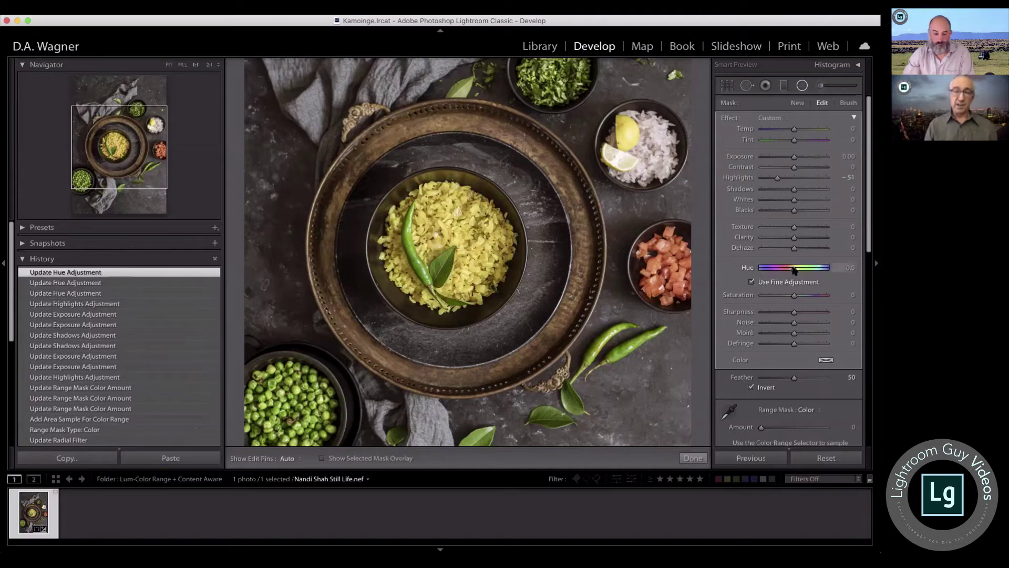
Step: Set the rice's Hue to -6.8 and compare the result with the earlier Update Exposure Adjustment and Profile Amount history states
left_click_drag(794, 270, 783, 271)
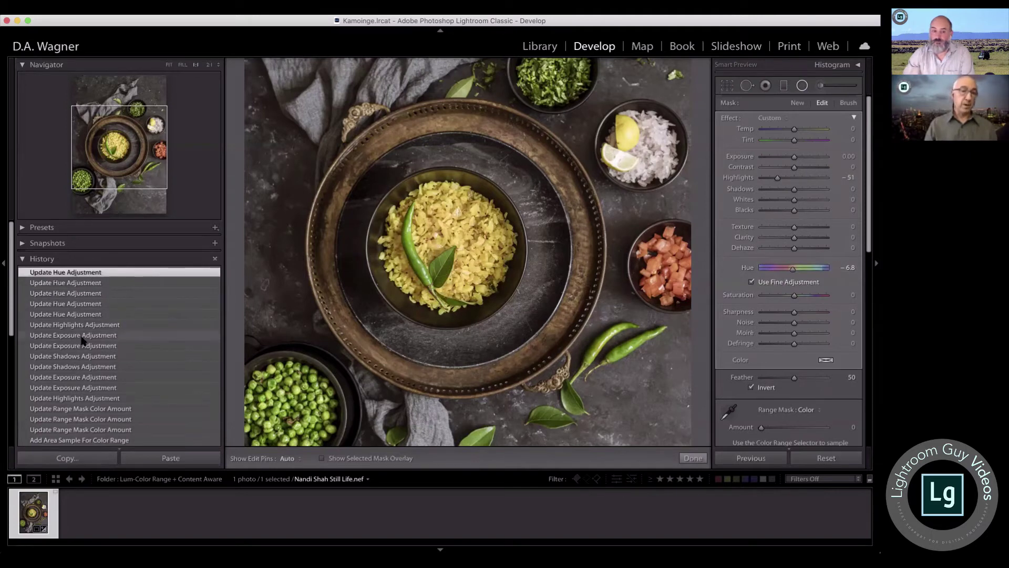
left_click(82, 337)
left_click(73, 274)
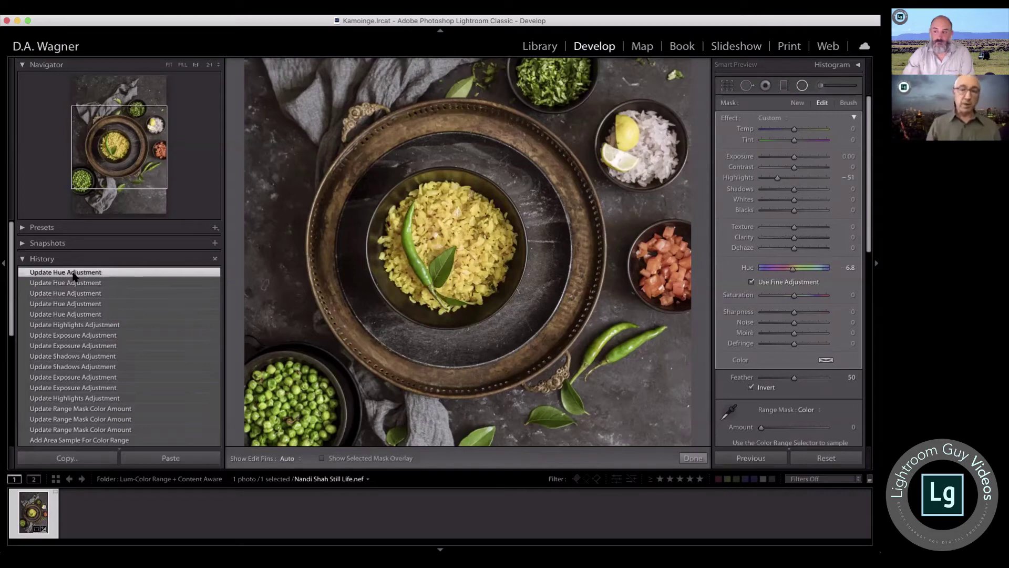
scroll(83, 352, "down", 10)
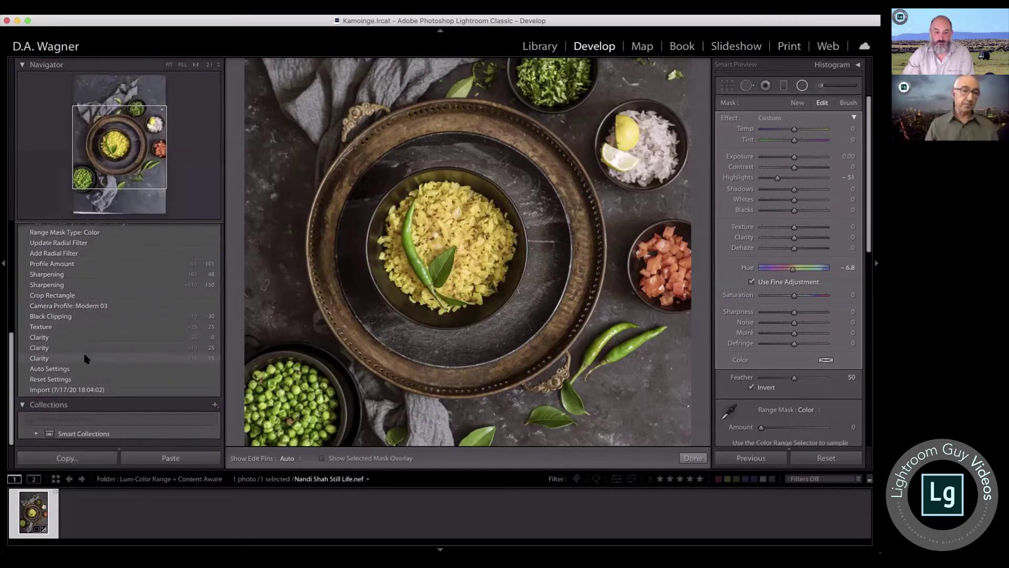
left_click(59, 267)
scroll(66, 271, "up", 10)
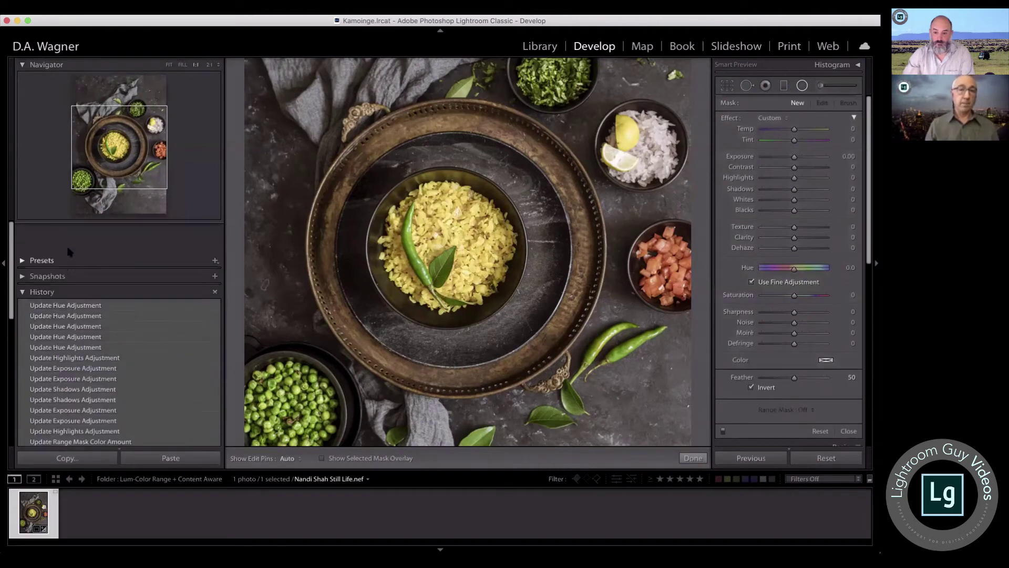
left_click(80, 273)
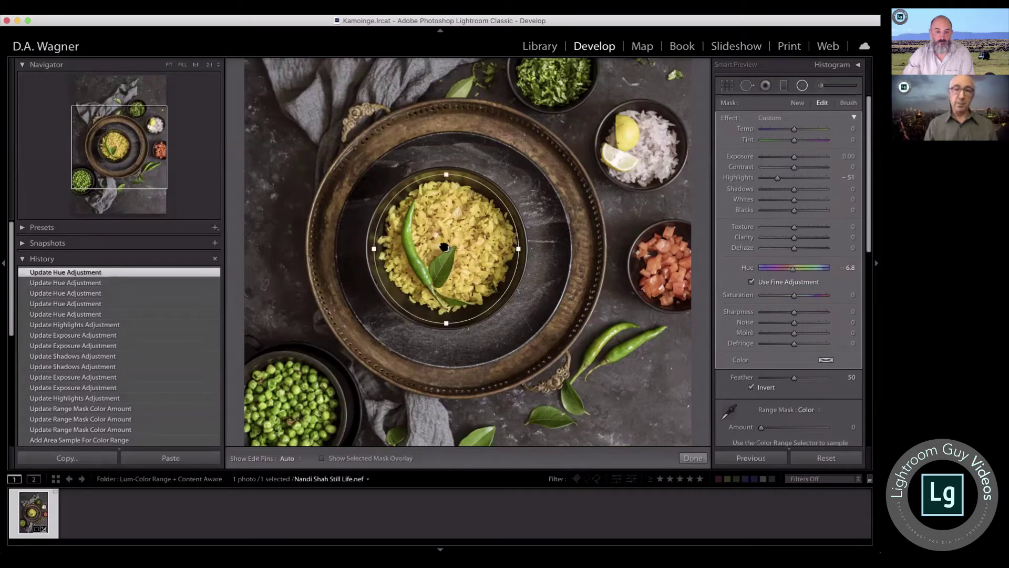
Step: Check the selected mask overlay on the rice, hide it again and finish editing the radial filter
mouse_move(444, 247)
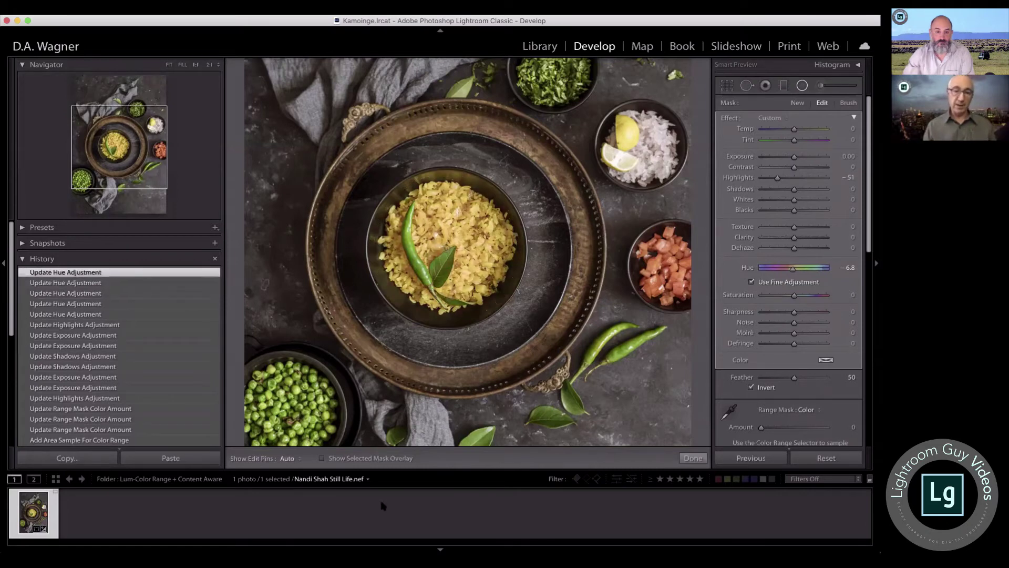
left_click(322, 458)
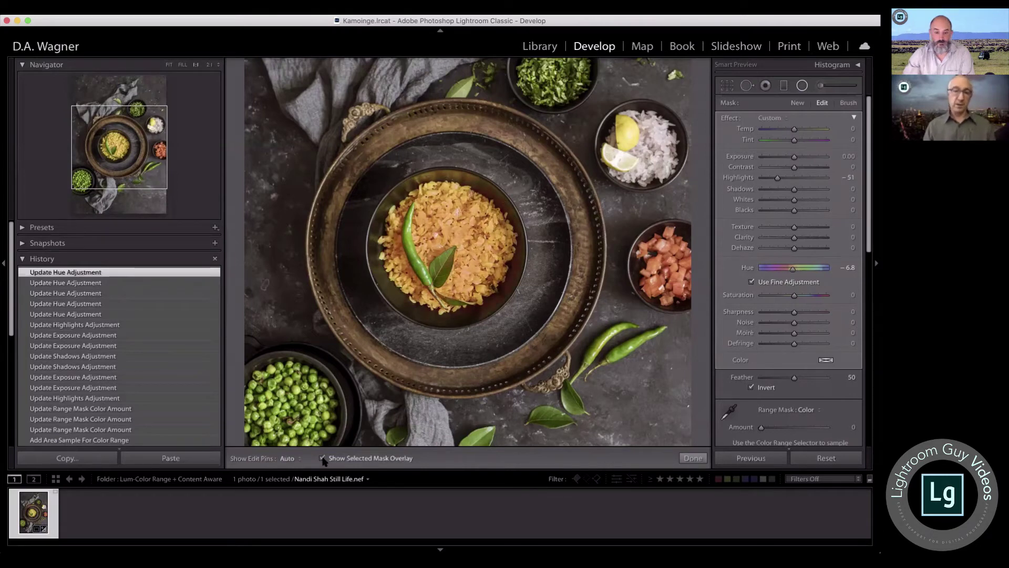
left_click(322, 458)
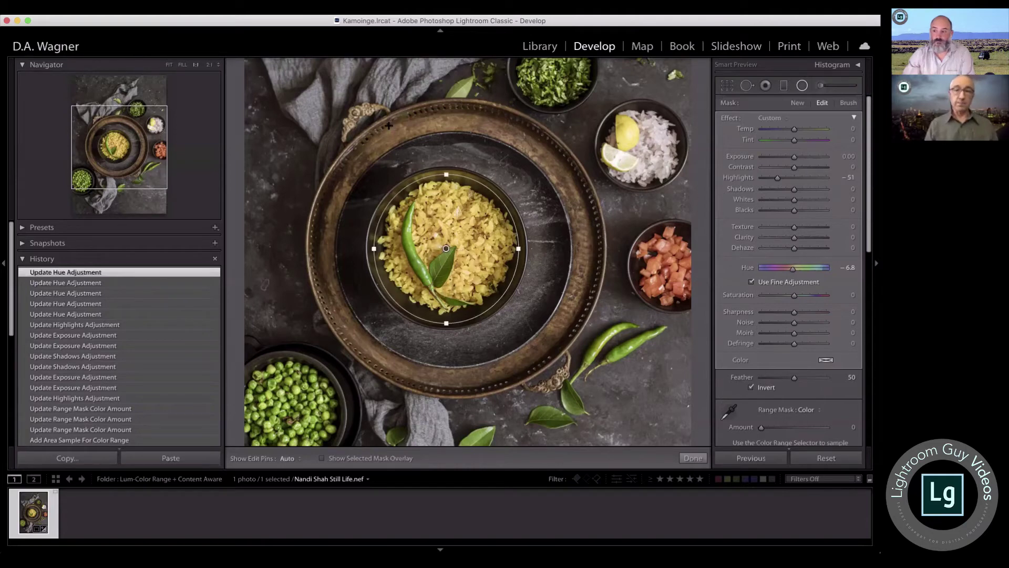
left_click(693, 458)
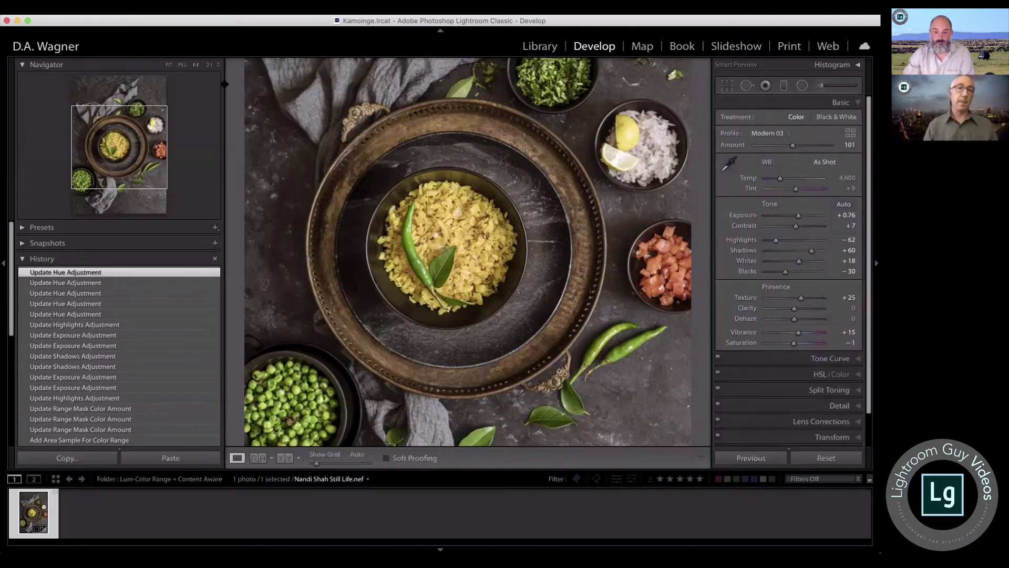
Step: Fit the whole photo in the view and compare its before and after versions
left_click(168, 66)
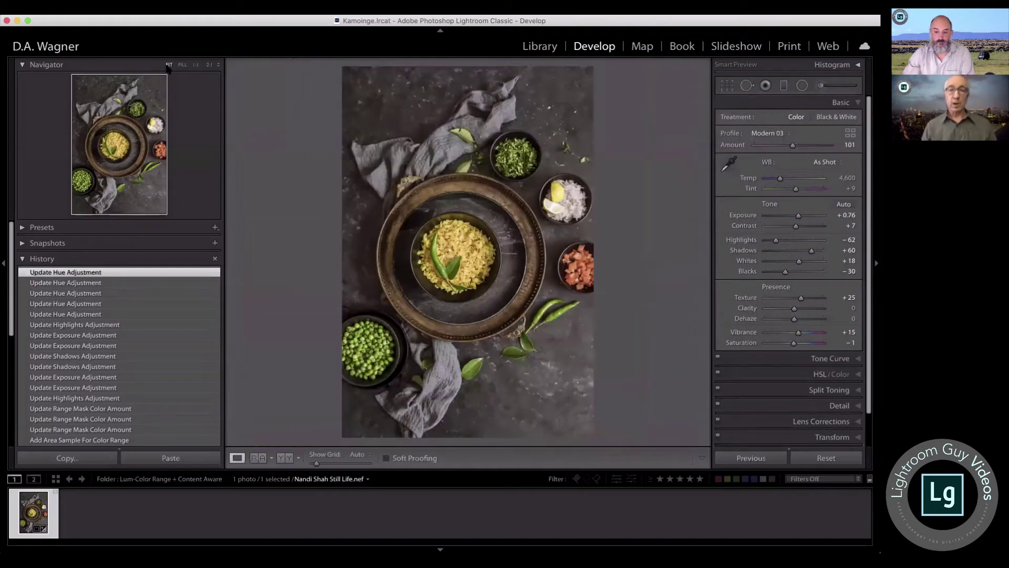
key("backslash")
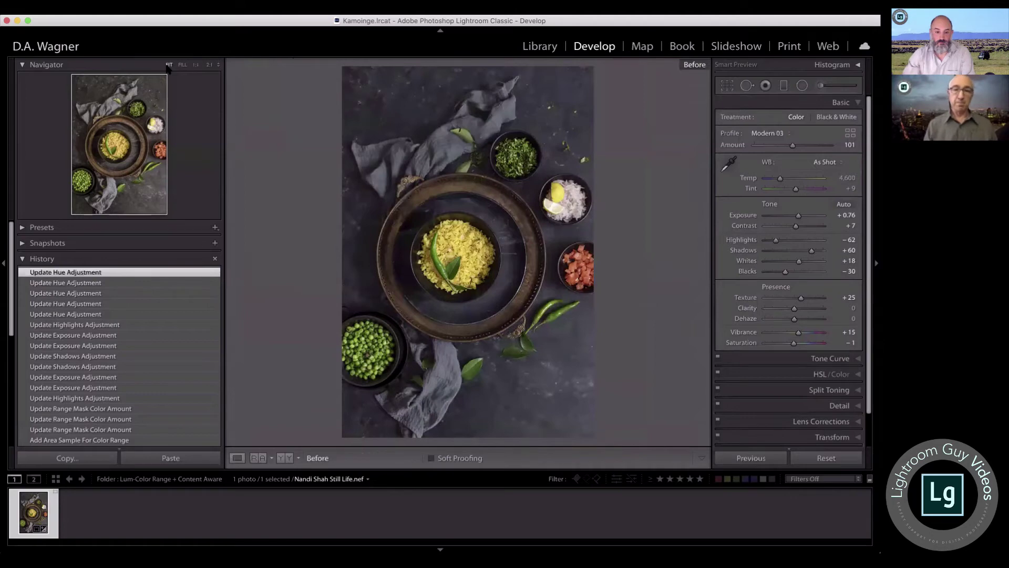
key("backslash")
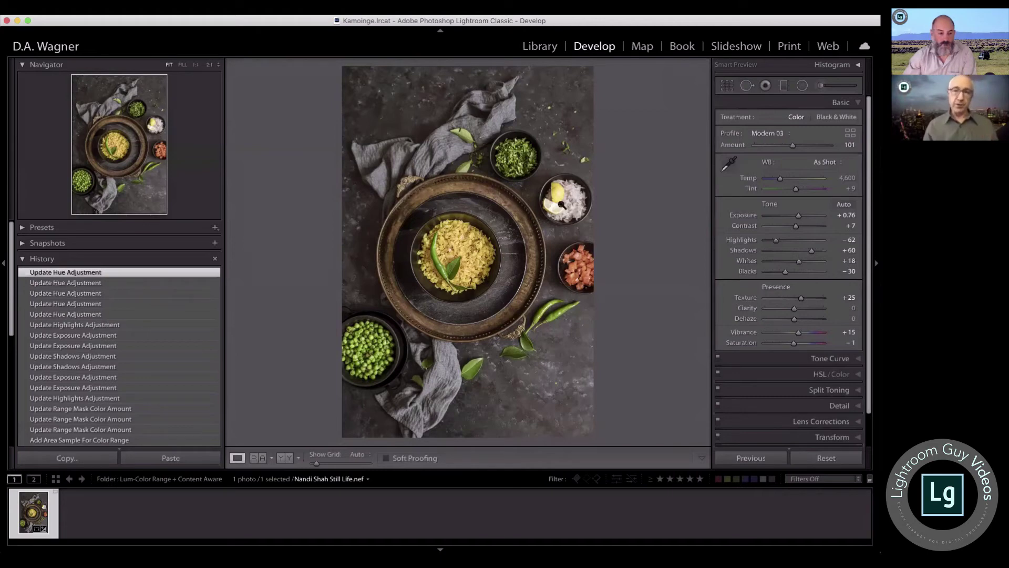
Step: Add a radial filter around the bowl of white rice and lemon, fitting the circle to the bowl's rim
left_click(569, 201)
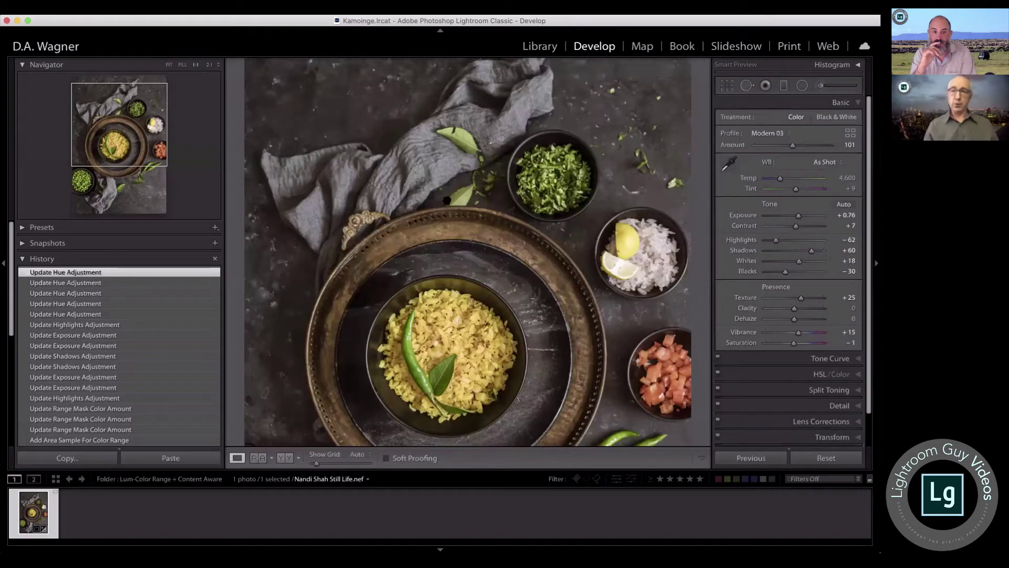
scroll(494, 239, "down", 3)
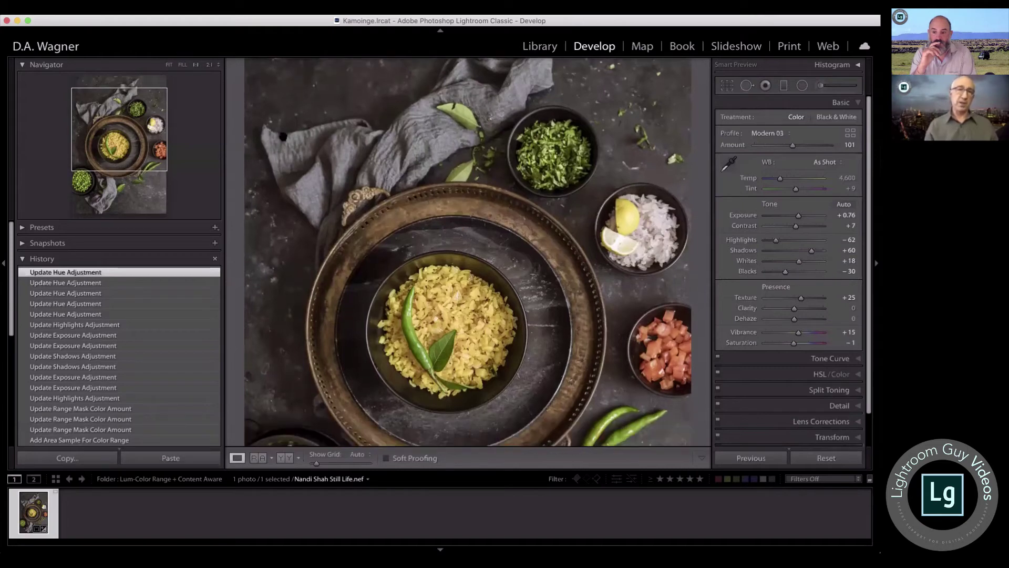
left_click(210, 65)
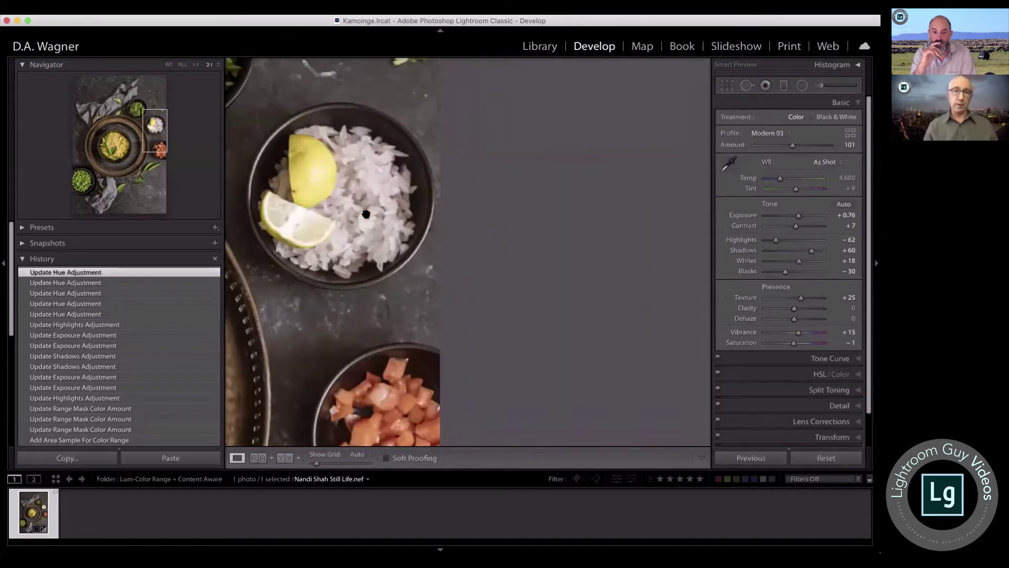
left_click_drag(320, 173, 581, 231)
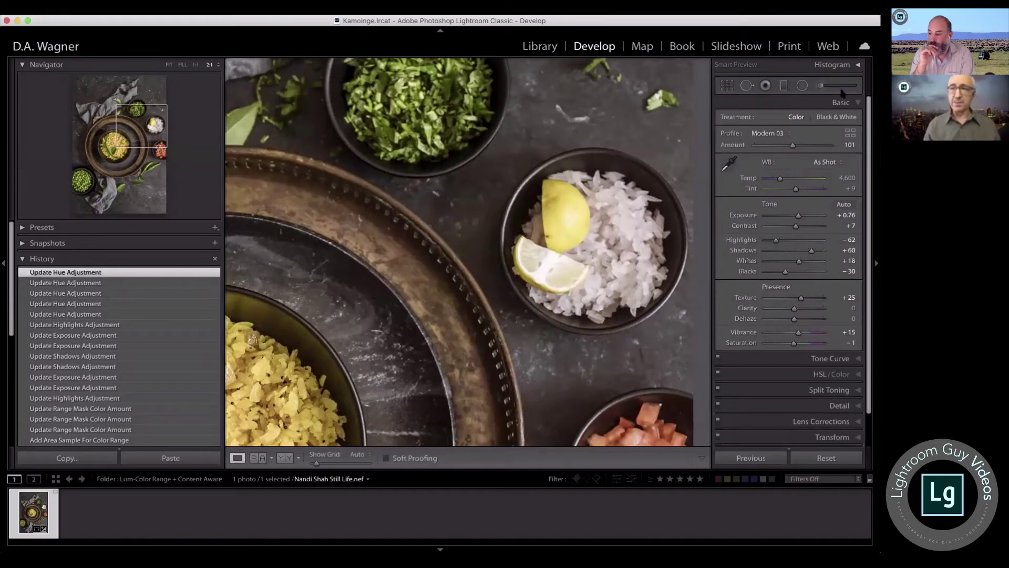
left_click(803, 85)
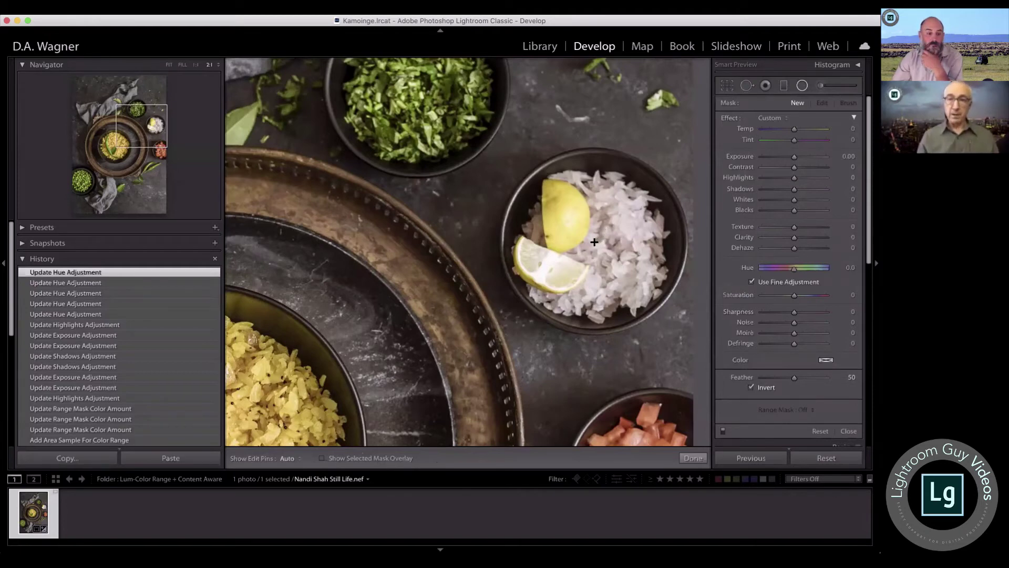
left_click_drag(594, 241, 501, 154)
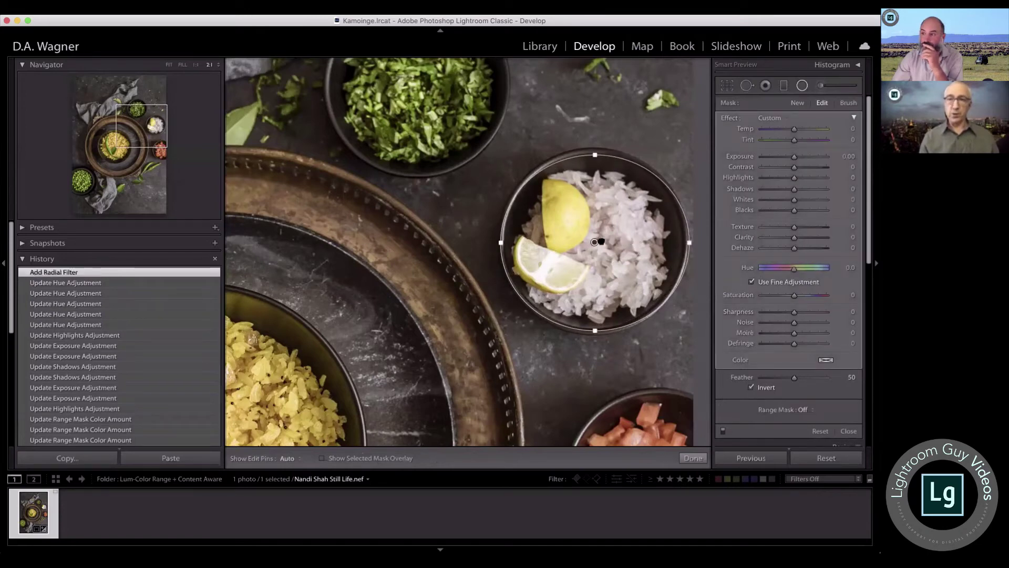
key("h")
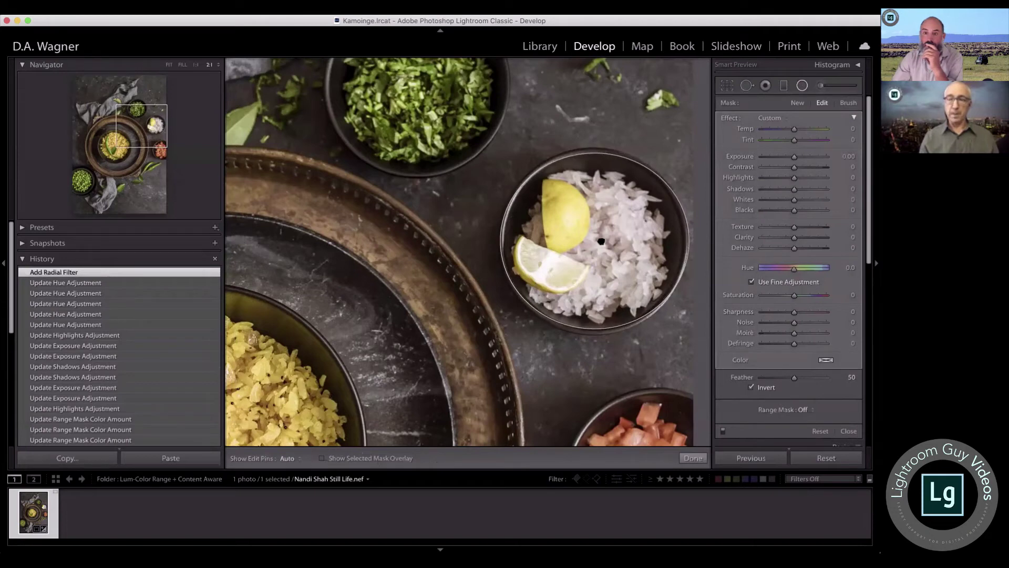
left_click(602, 241)
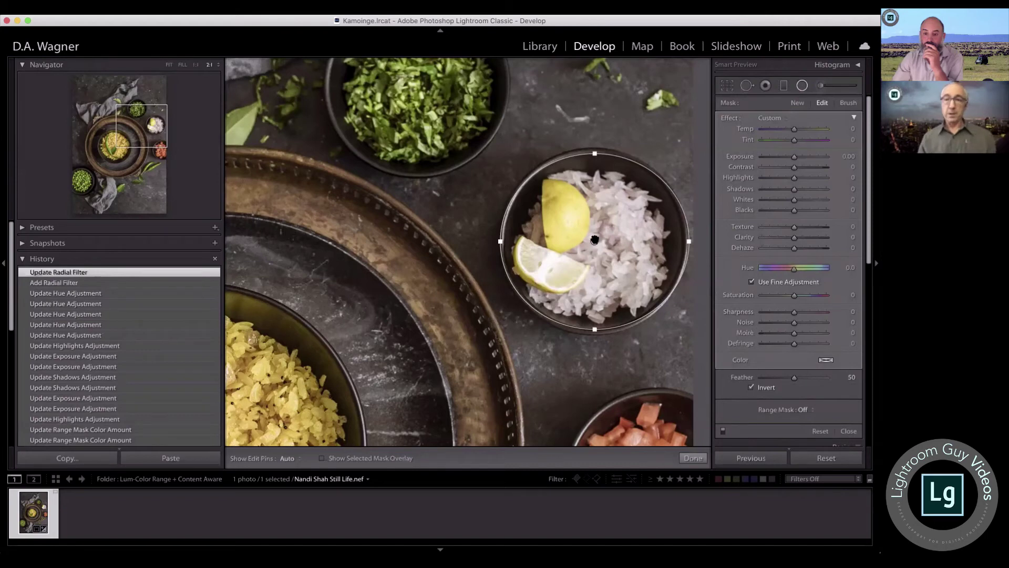
Step: Show the selected mask overlay on the white rice bowl and set the radial filter's Feather to 13
mouse_move(594, 239)
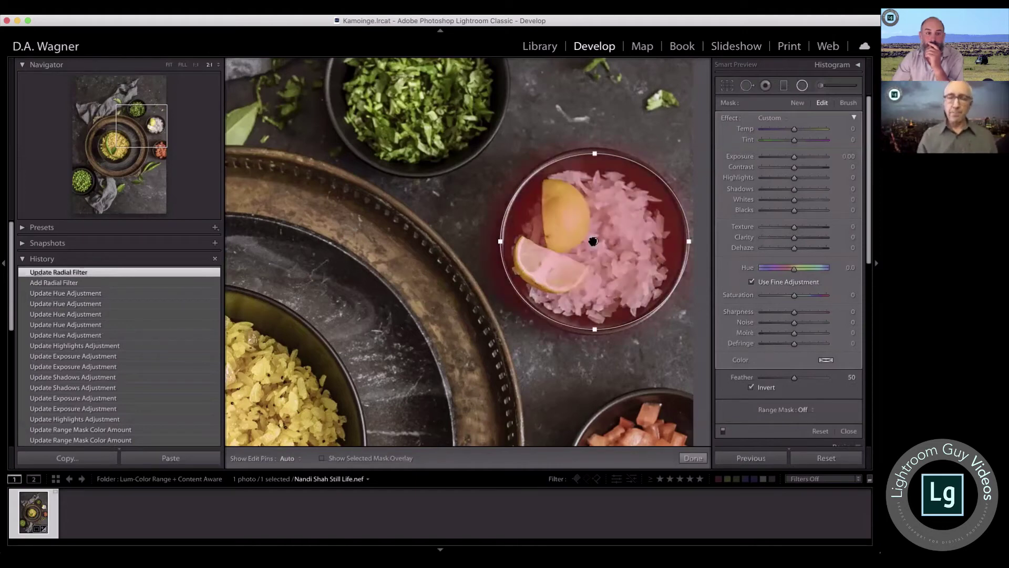
left_click(322, 459)
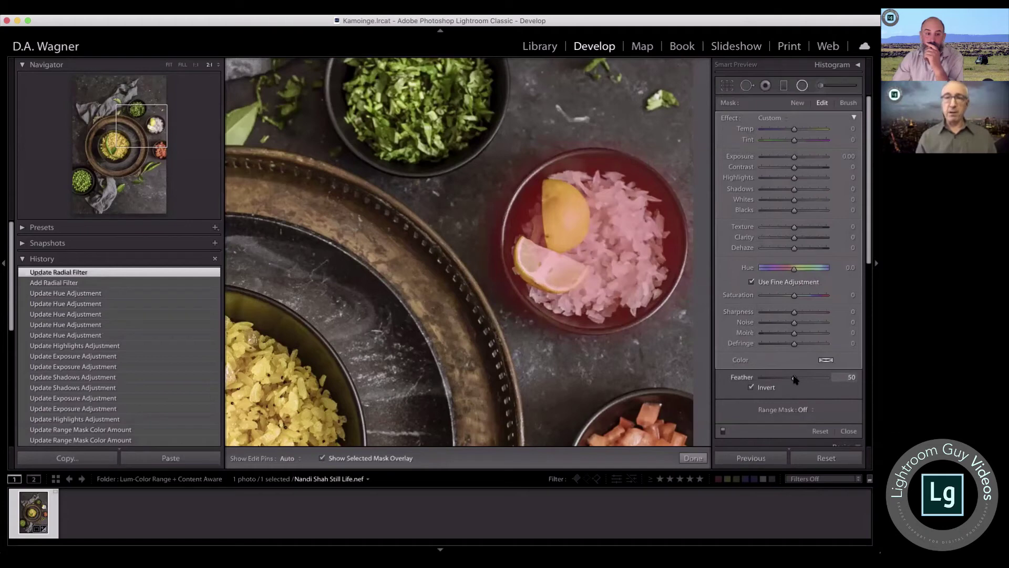
left_click_drag(795, 380, 728, 375)
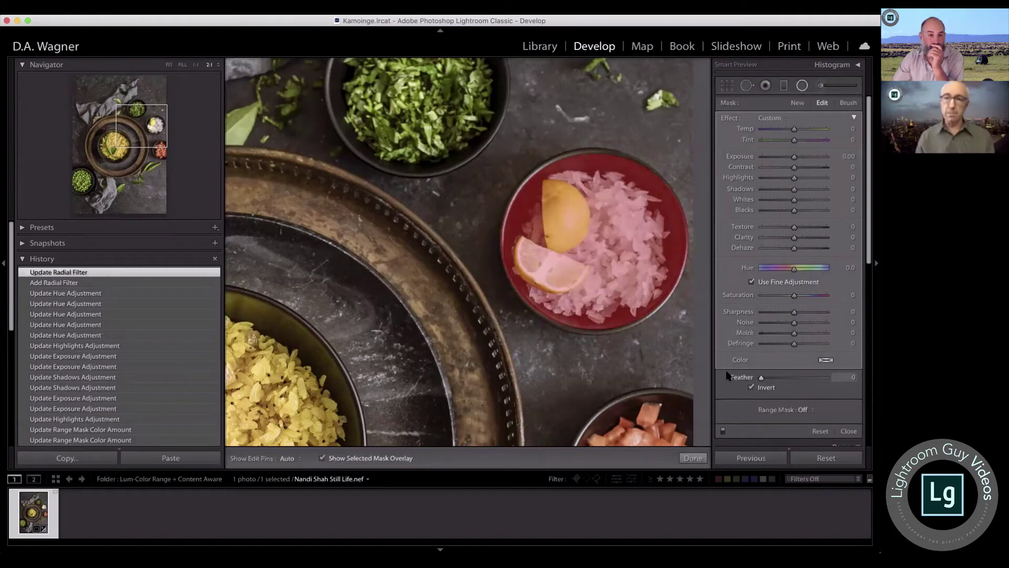
left_click_drag(761, 378, 771, 379)
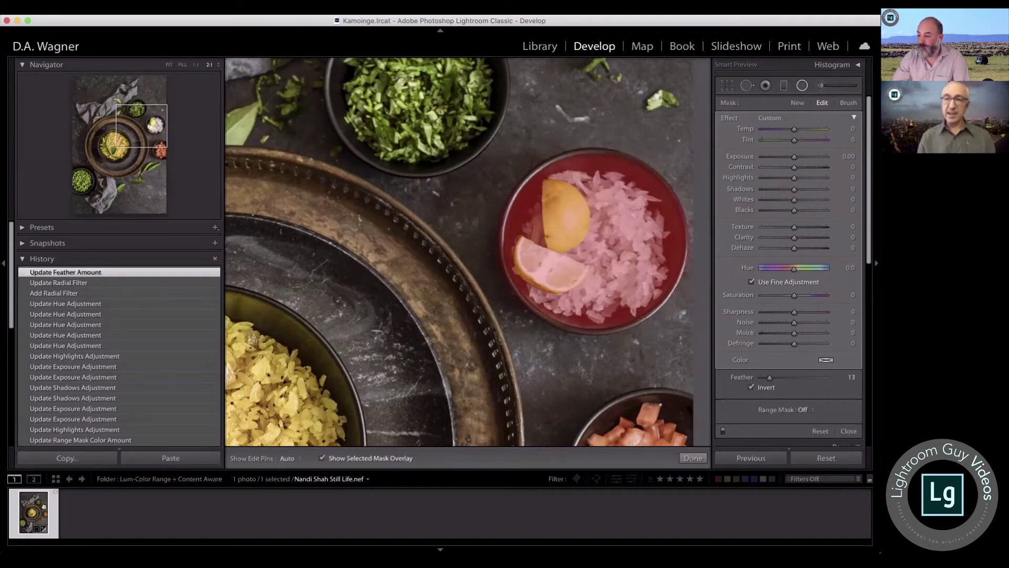
Step: Set the radial filter's Range Mask to Luminance, hide the selected mask overlay and briefly preview the luminance mask
left_click(804, 411)
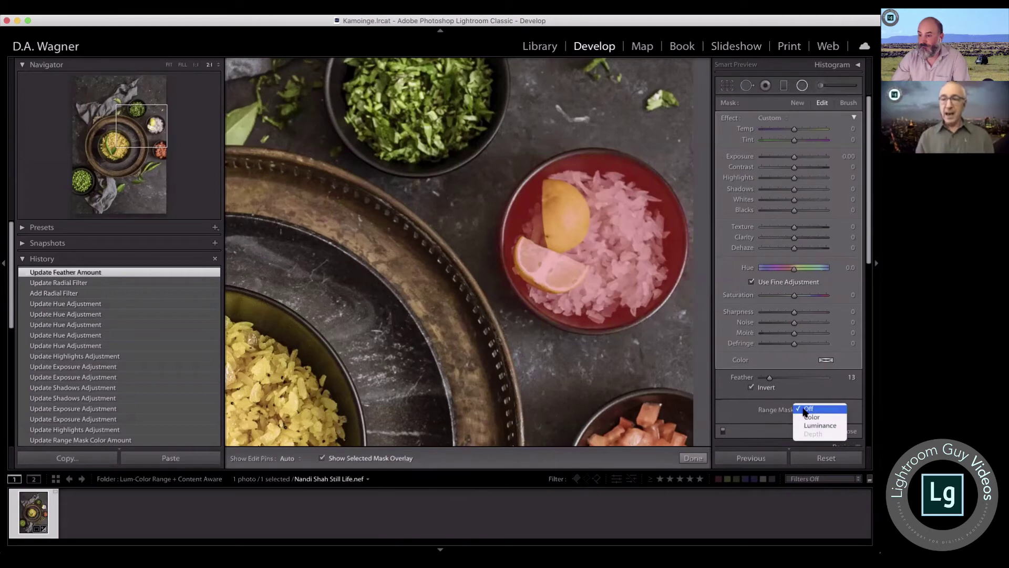
left_click(821, 425)
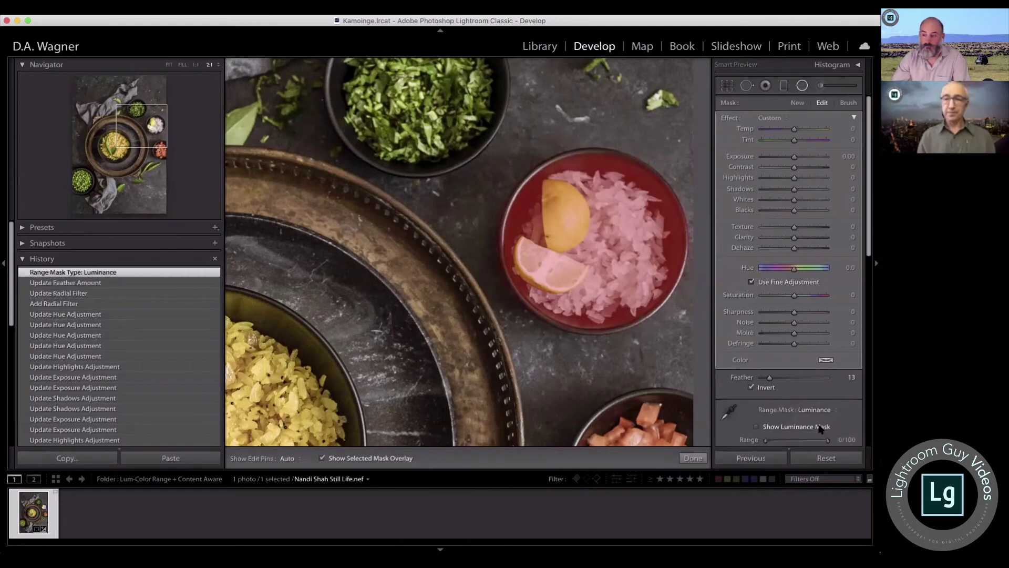
scroll(821, 429, "down", 5)
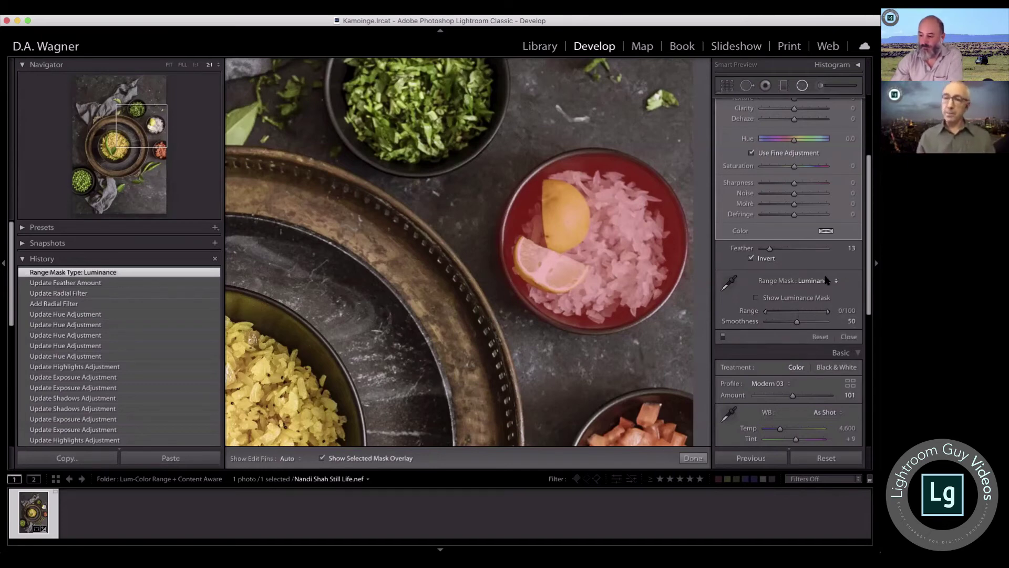
left_click(321, 458)
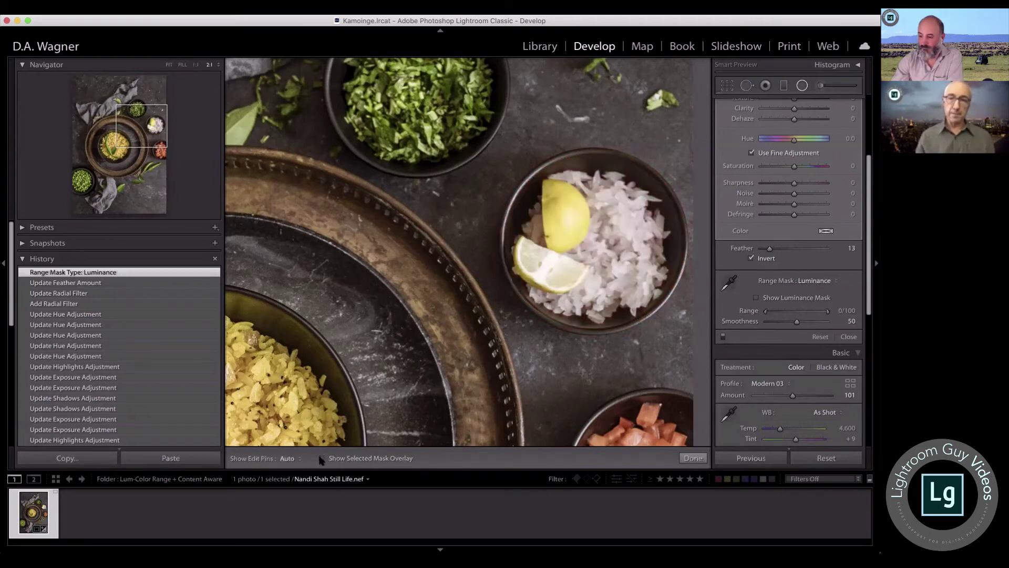
left_click(756, 297)
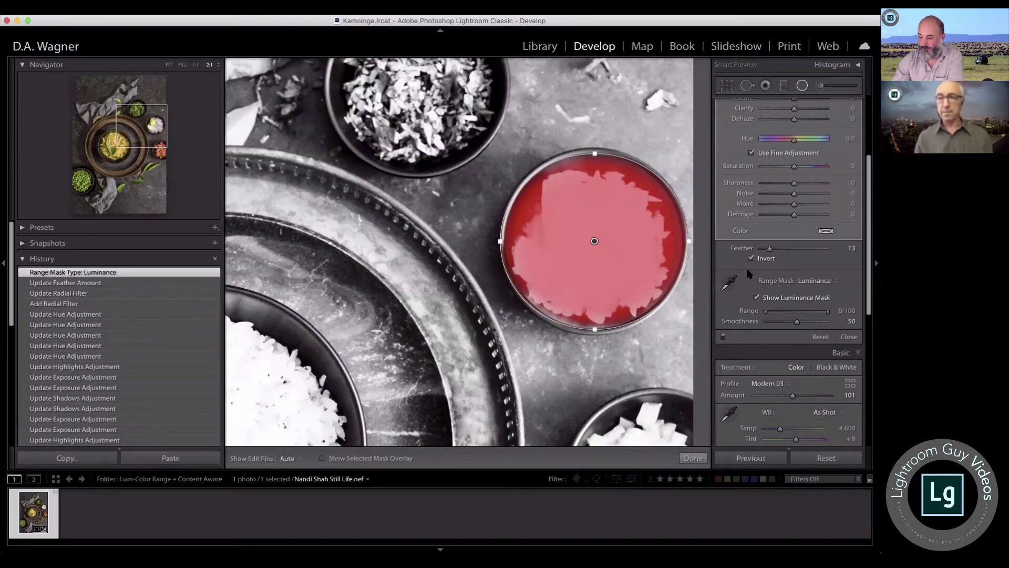
left_click(756, 297)
Step: Sample an area of the white rice to set the luminance Range to 43/100 and show the luminance mask
left_click(728, 284)
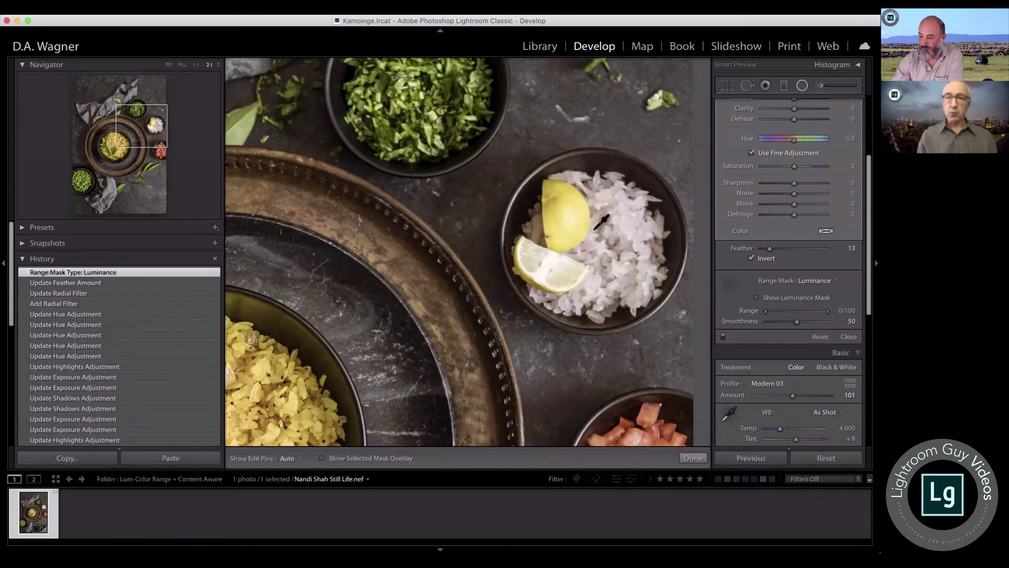
left_click_drag(596, 215, 645, 281)
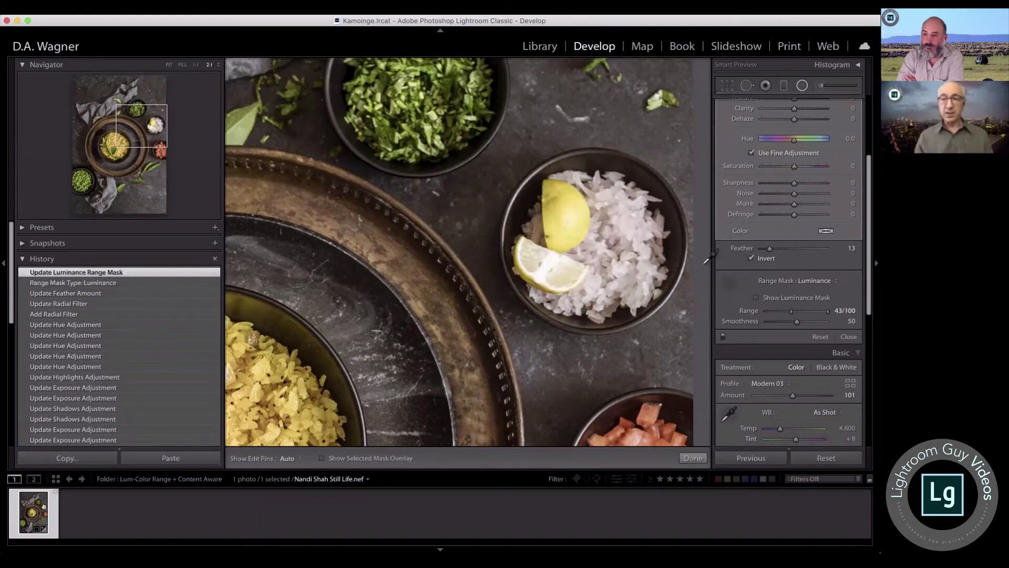
left_click(756, 299)
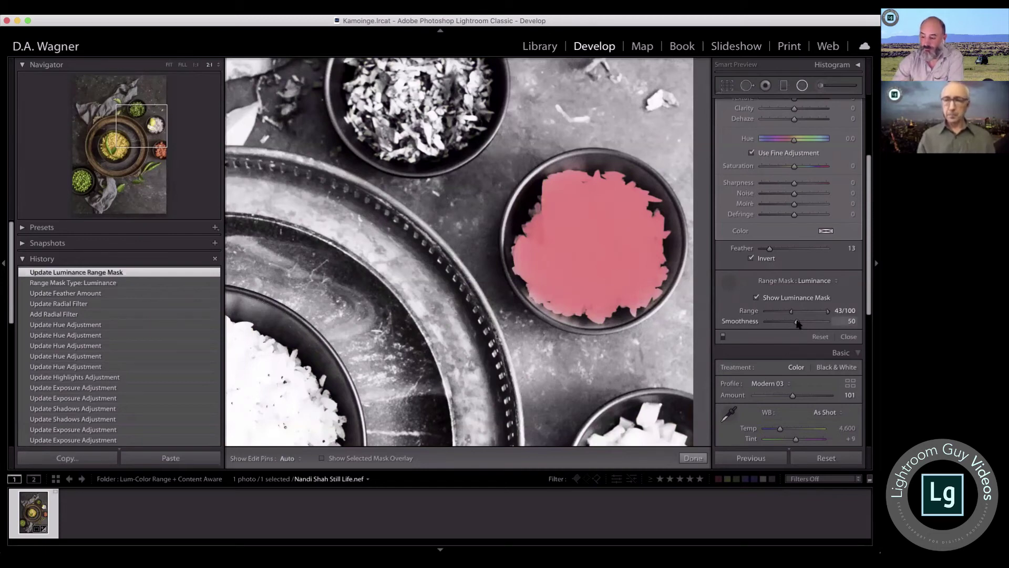
Step: Test lower luminance Smoothness values down to 0 on the rice mask and reset Smoothness to 50
mouse_move(798, 322)
left_mouse_down()
mouse_move(759, 326)
mouse_move(835, 320)
mouse_move(754, 323)
mouse_move(788, 322)
left_mouse_up()
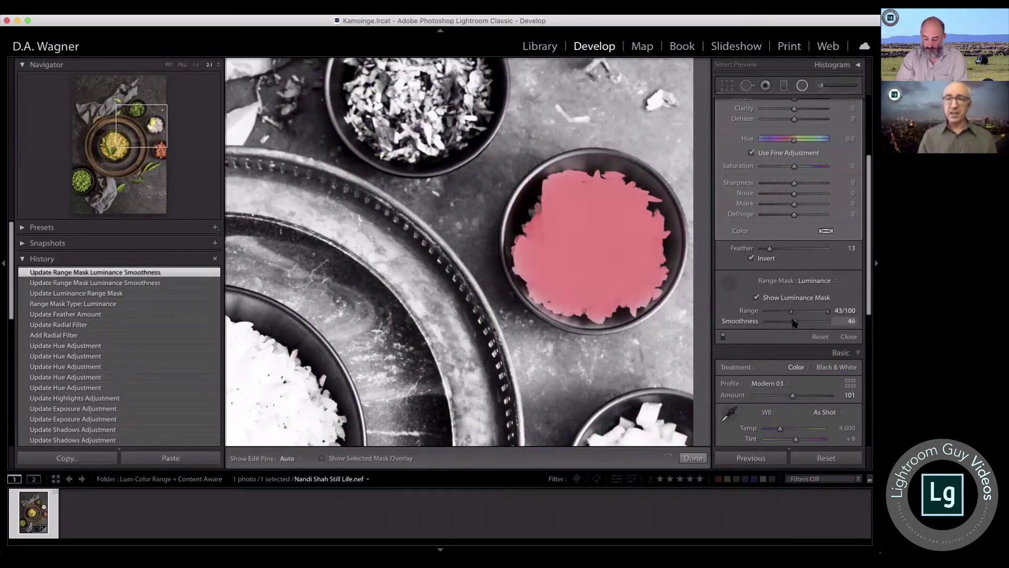
double_click(749, 322)
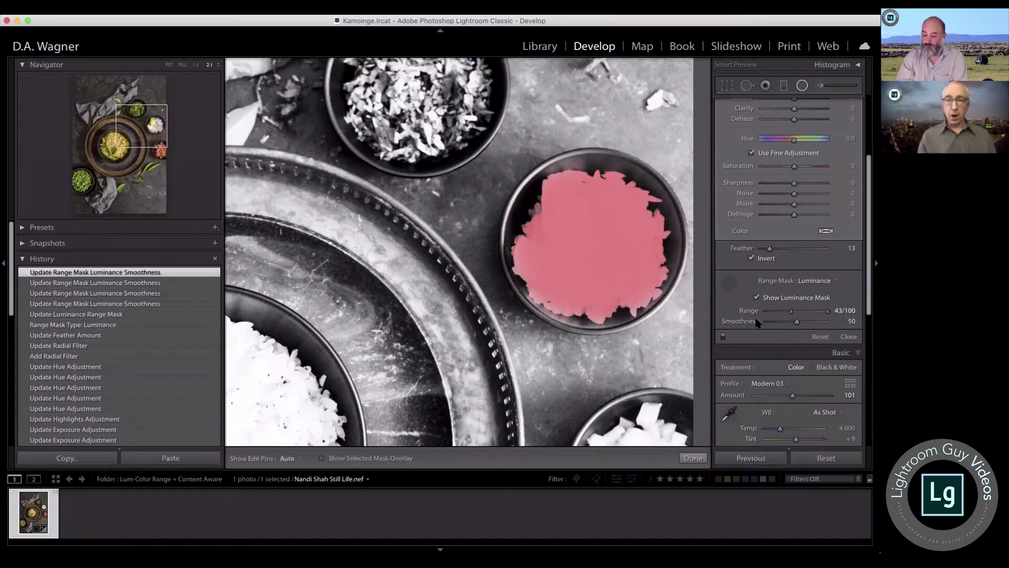
left_click_drag(793, 324, 744, 326)
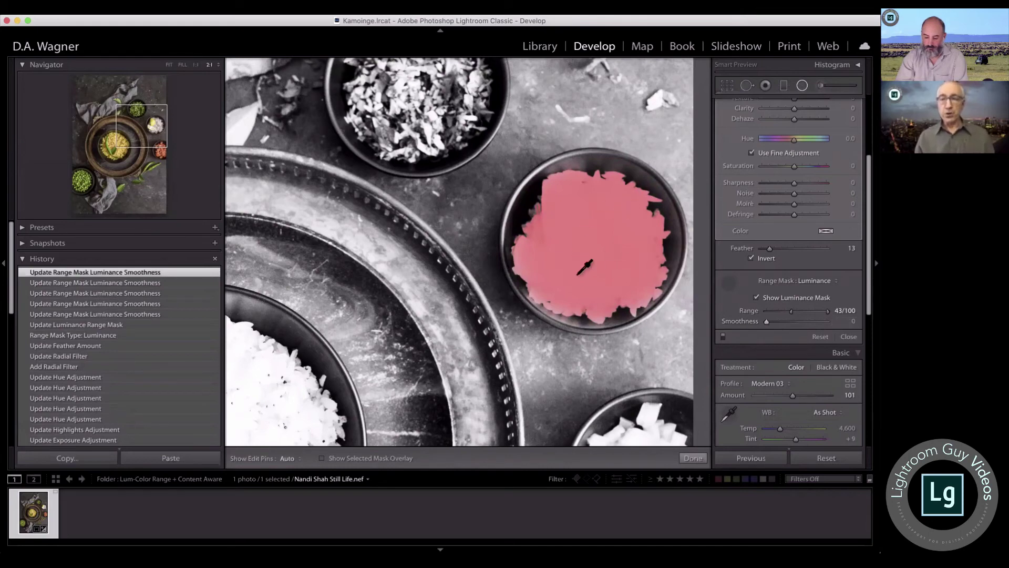
double_click(743, 320)
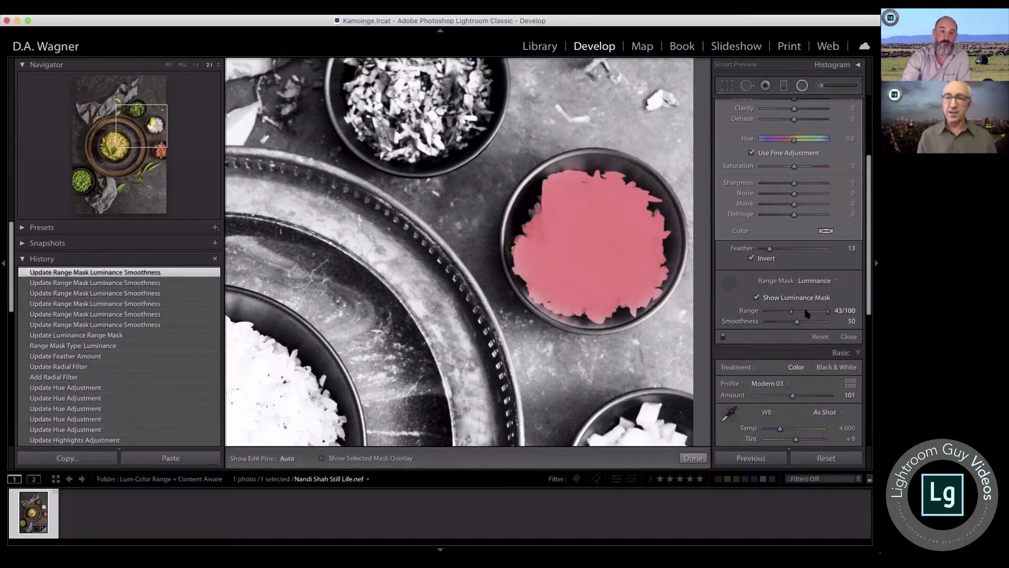
Step: Try a luminance Range of 0/68 to mask the dark bowl instead of the rice and undo both range changes
left_click_drag(828, 312, 754, 314)
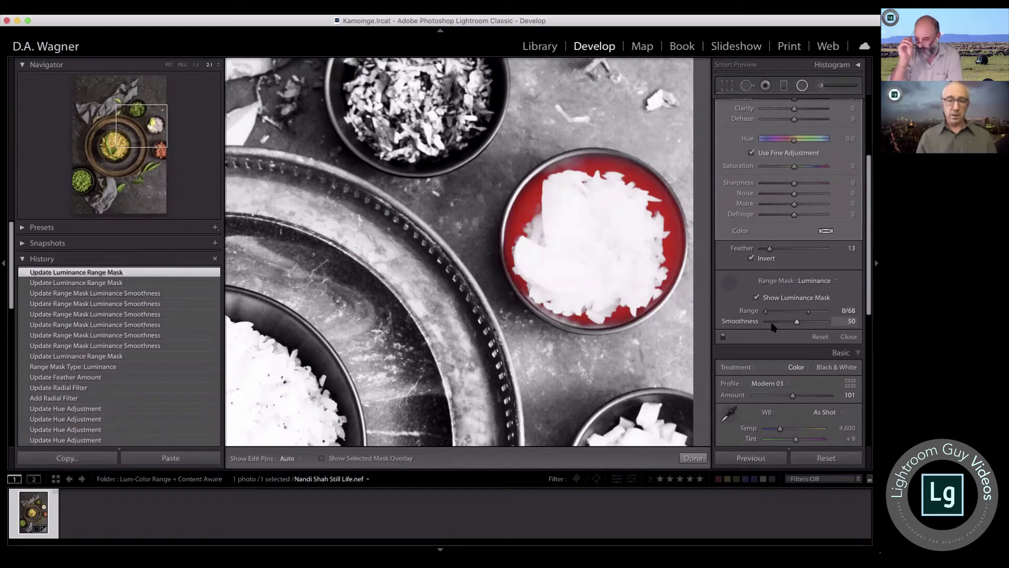
key("cmd+z")
key("super+z")
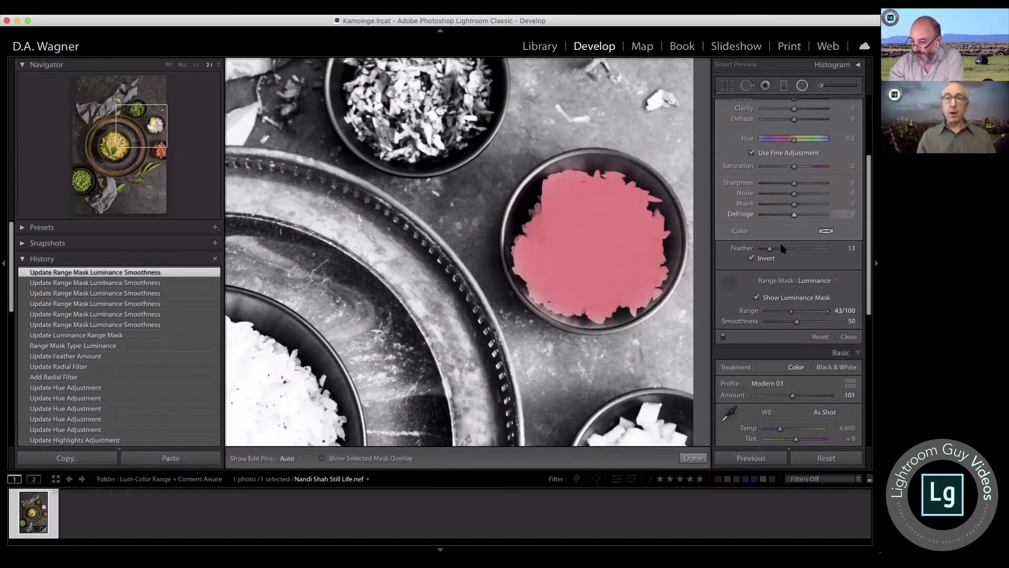
Step: Hide the luminance mask, set the white rice's Highlights to -44 and finish editing the radial filter
left_click(756, 298)
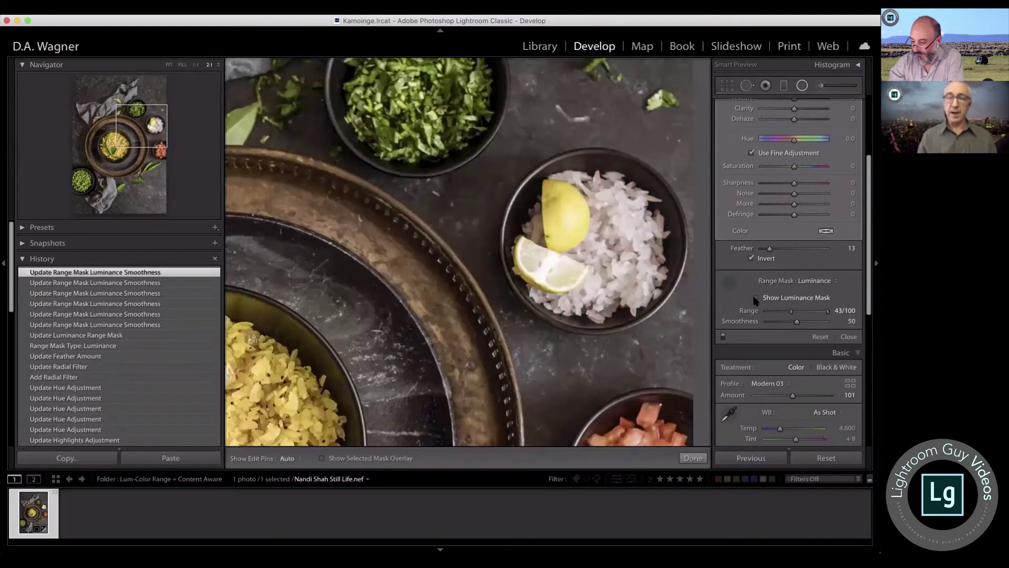
scroll(780, 189, "up", 5)
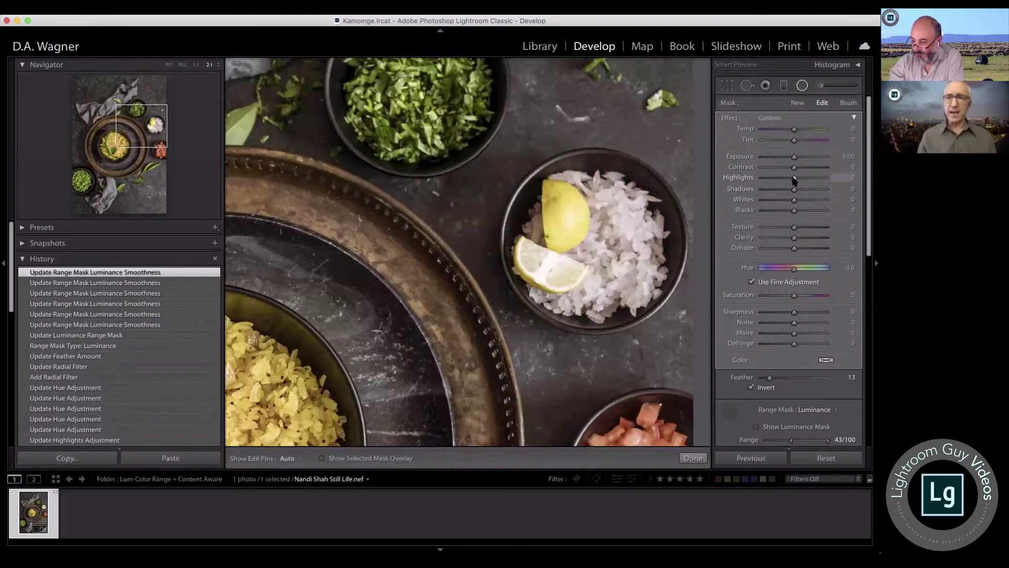
mouse_move(794, 181)
left_mouse_down()
mouse_move(767, 181)
mouse_move(780, 179)
left_mouse_up()
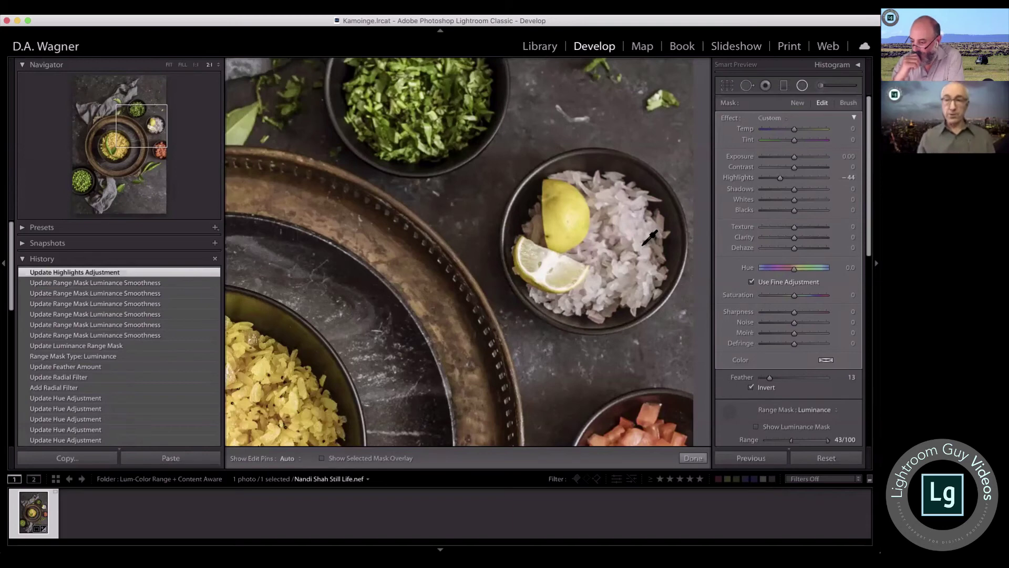
left_click(692, 458)
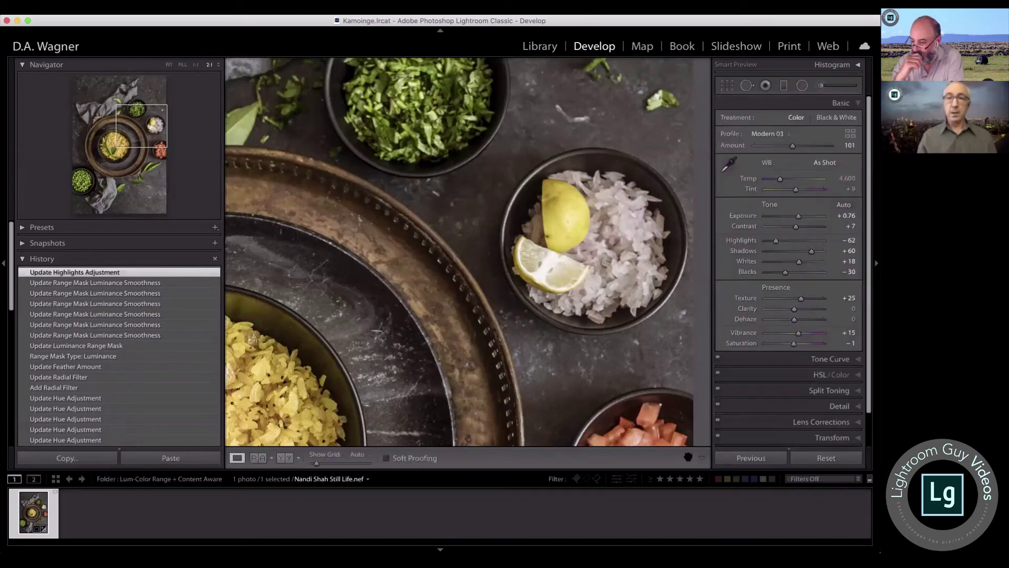
Step: Fit the whole photo in the view and compare the first Add Radial Filter history state with the latest Update Highlights Adjustment
left_click(340, 224)
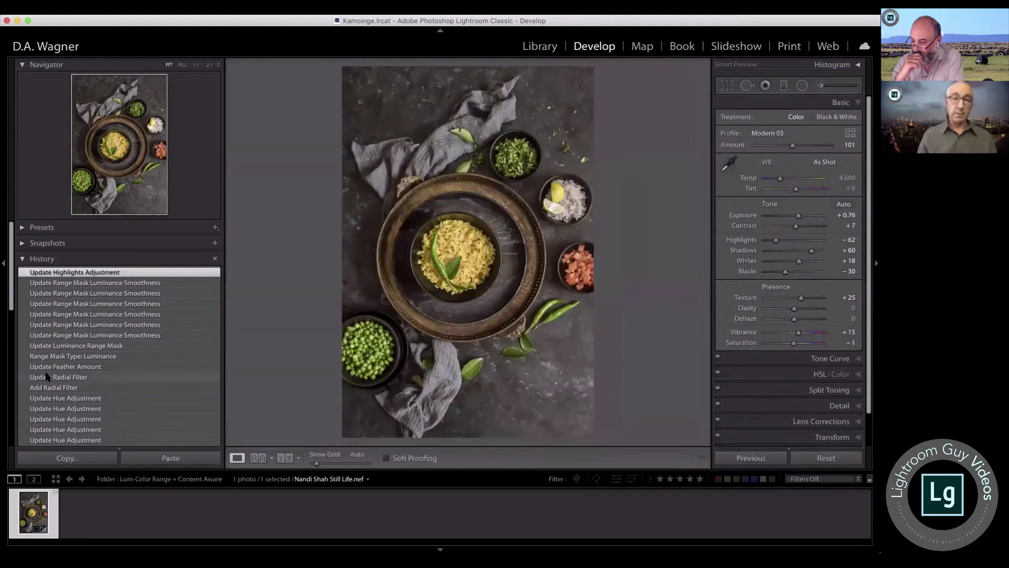
scroll(46, 374, "down", 6)
scroll(46, 374, "down", 2)
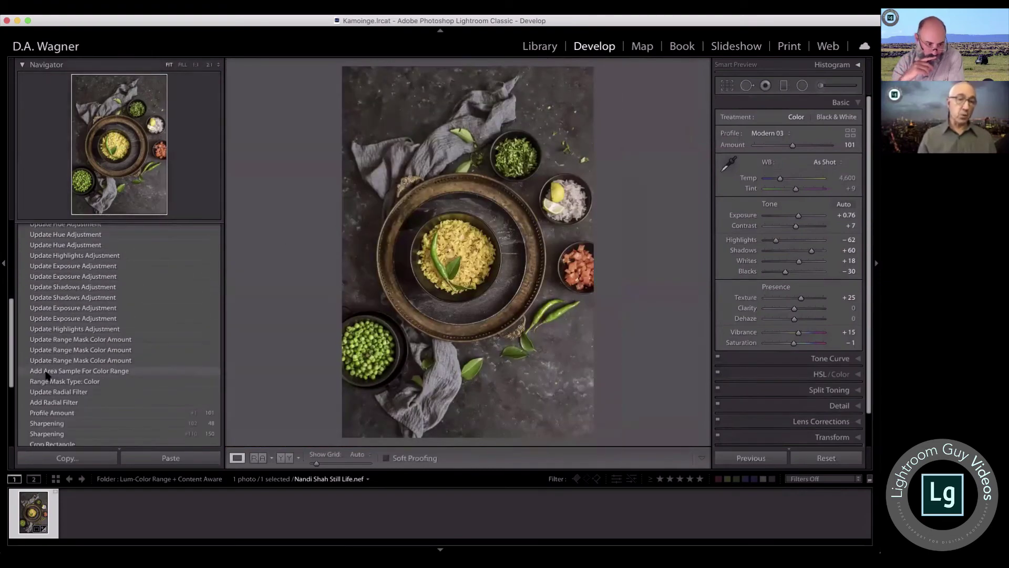
left_click(72, 403)
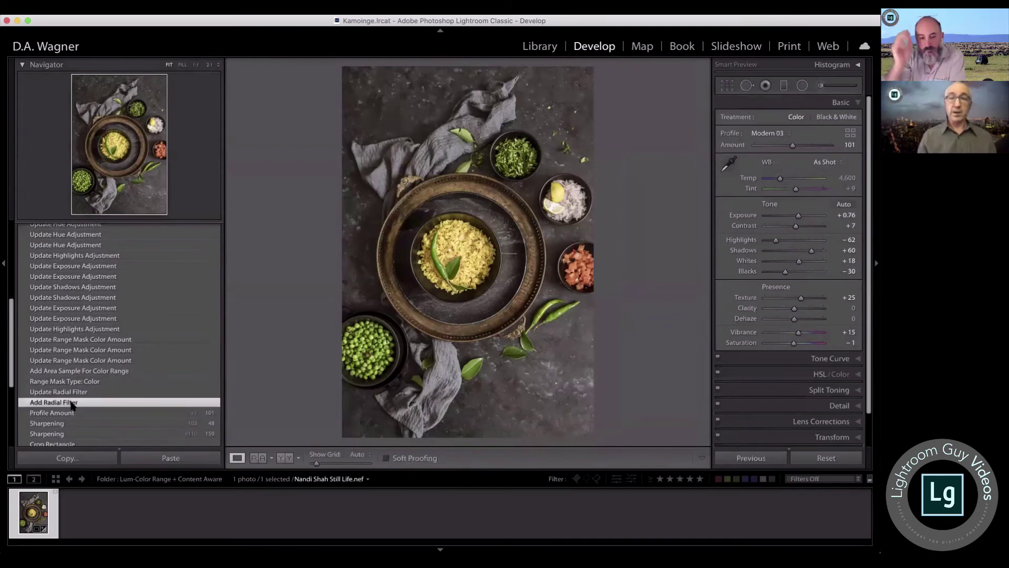
scroll(79, 316, "up", 10)
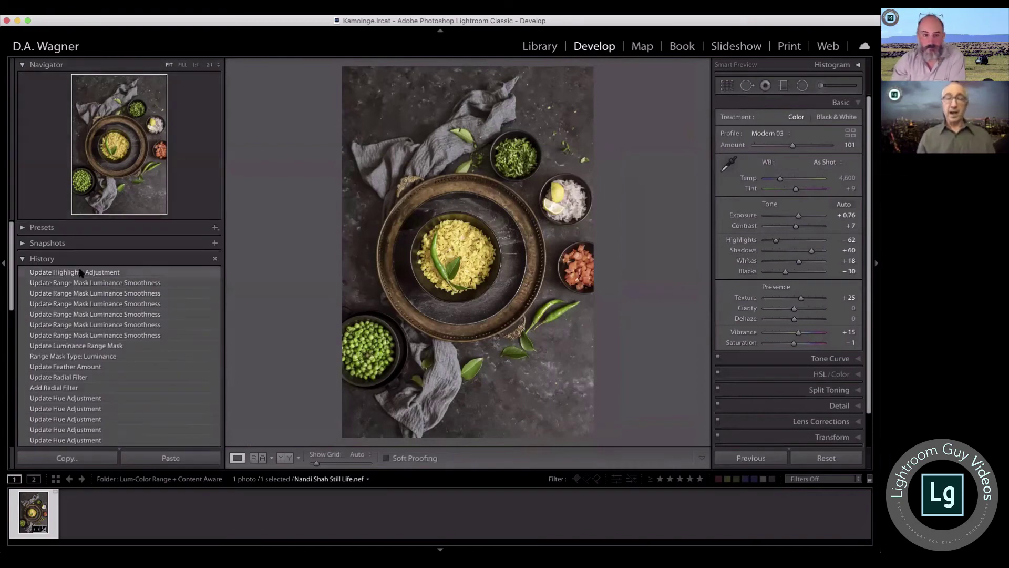
left_click(80, 272)
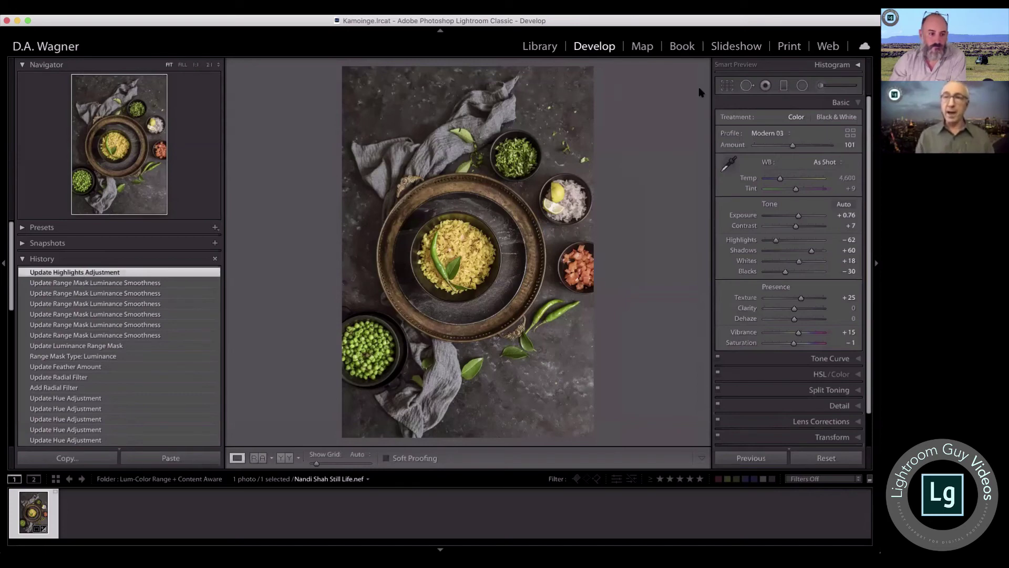
Step: Reopen the radial filters, select the one on the central bowl of yellow rice and delete it
left_click(802, 86)
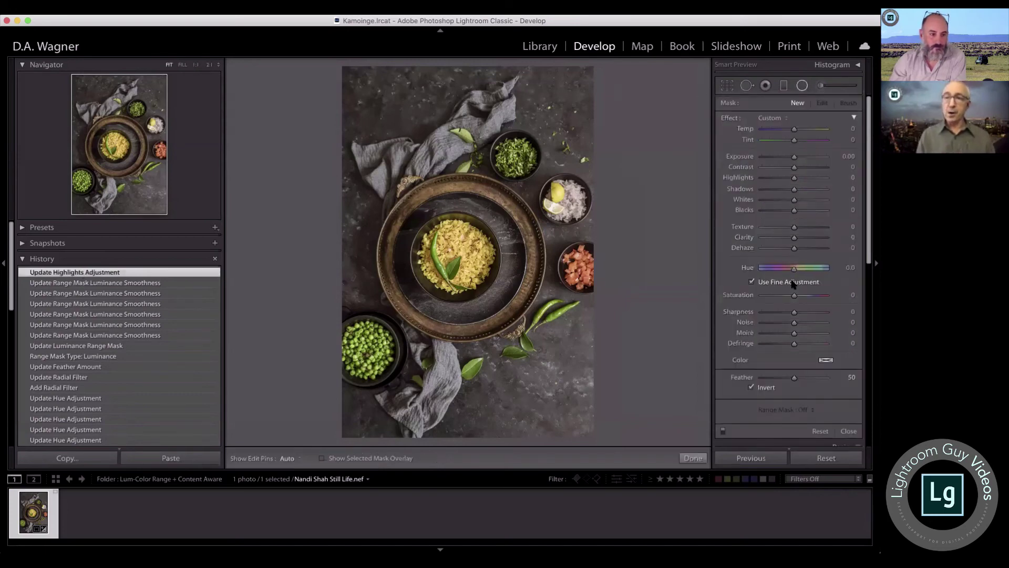
scroll(793, 284, "down", 3)
scroll(793, 284, "down", 3)
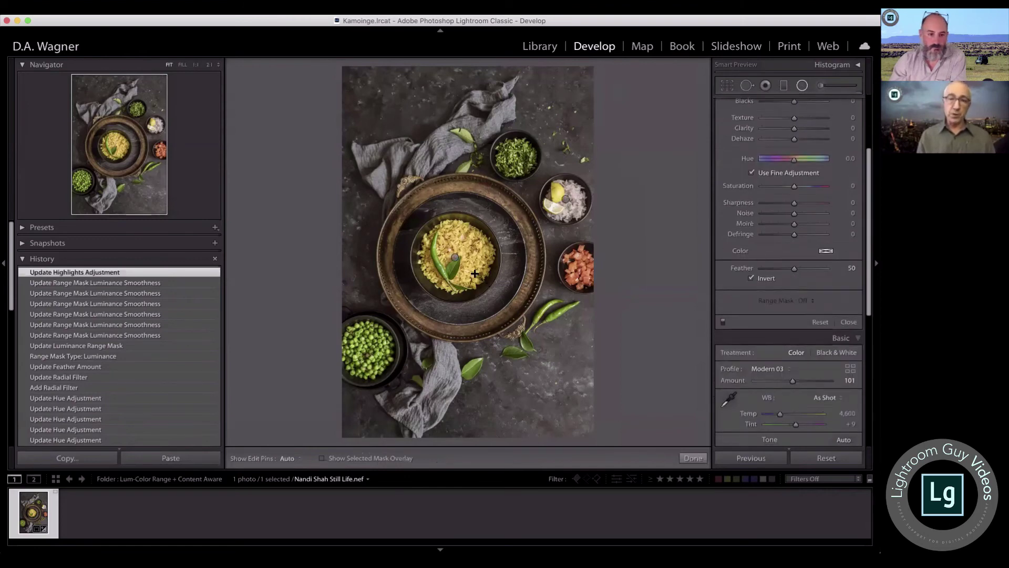
left_click(455, 258)
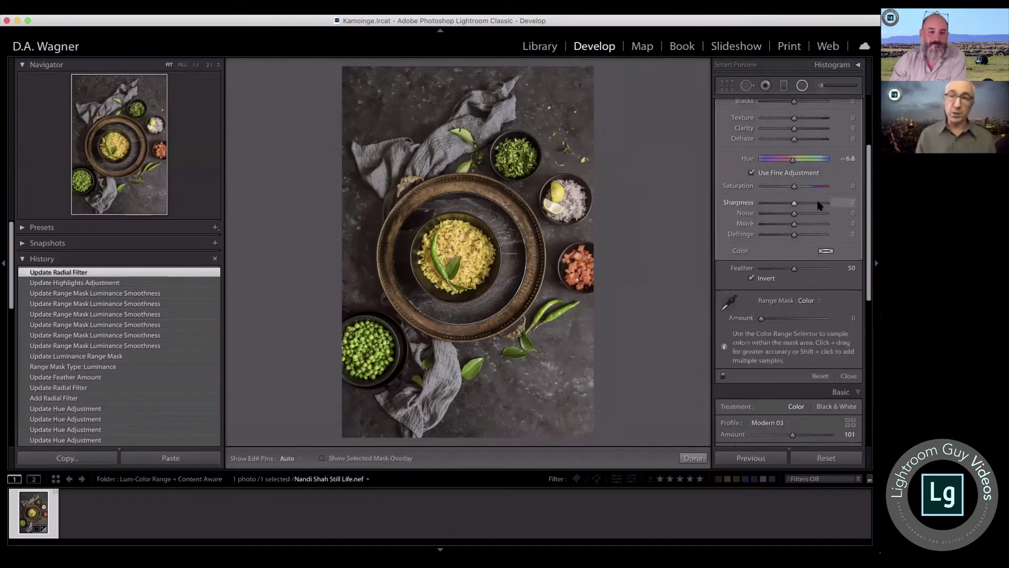
scroll(819, 205, "up", 5)
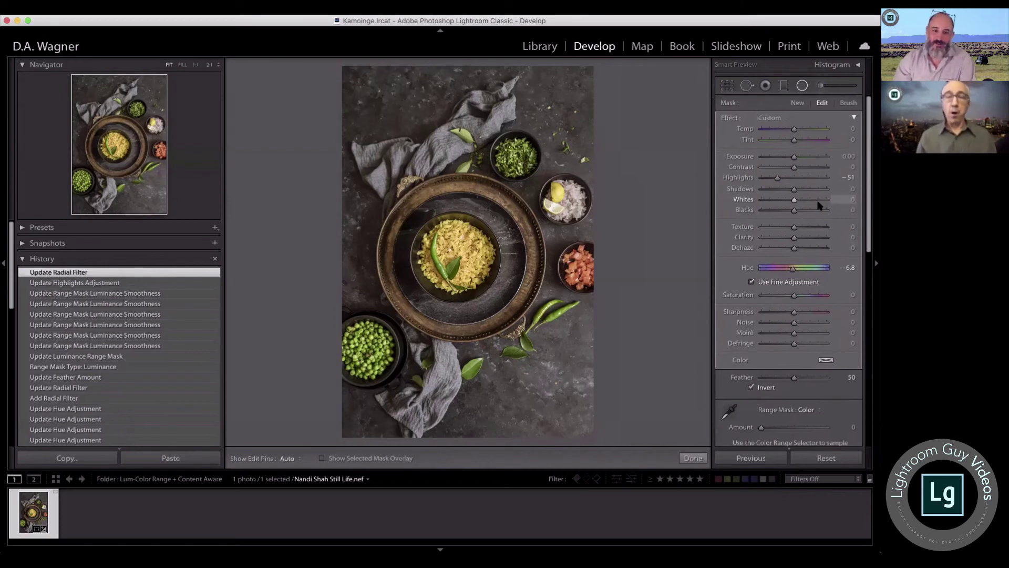
mouse_move(702, 207)
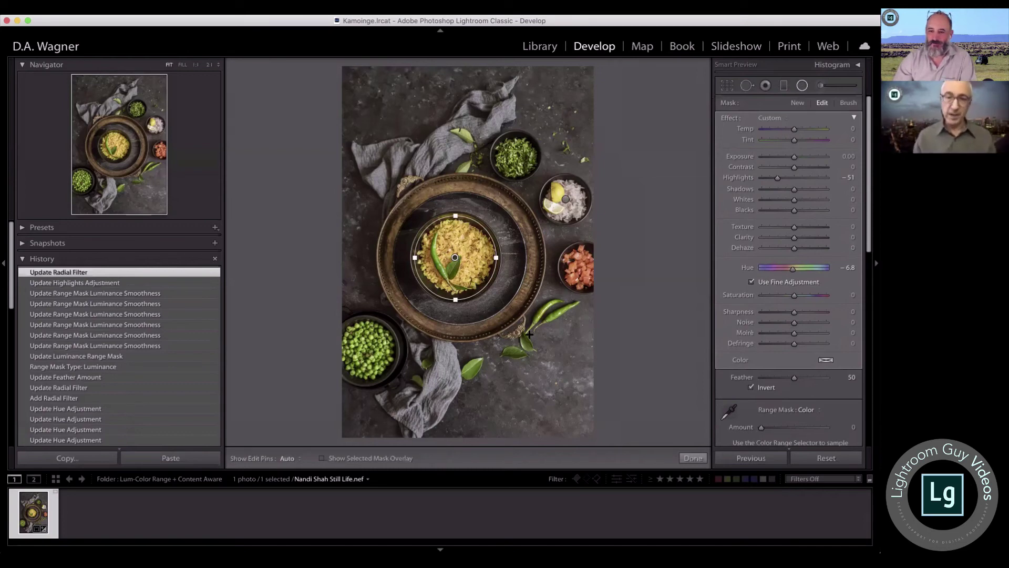
key("Delete")
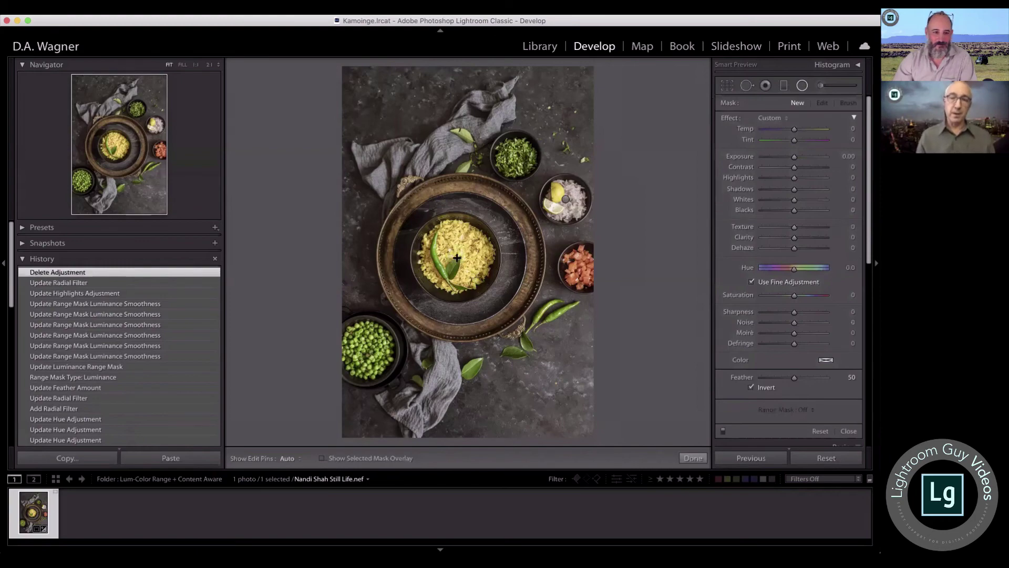
Step: Draw a new radial filter around the rim of the yellow rice bowl and fine-tune its position
left_click(195, 65)
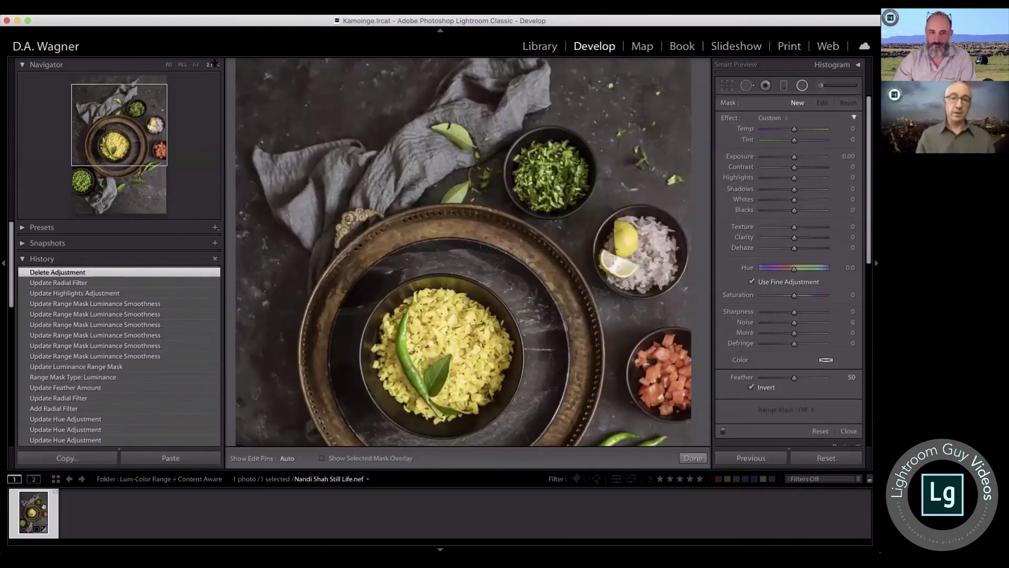
left_click(209, 65)
left_click_drag(310, 343, 566, 143)
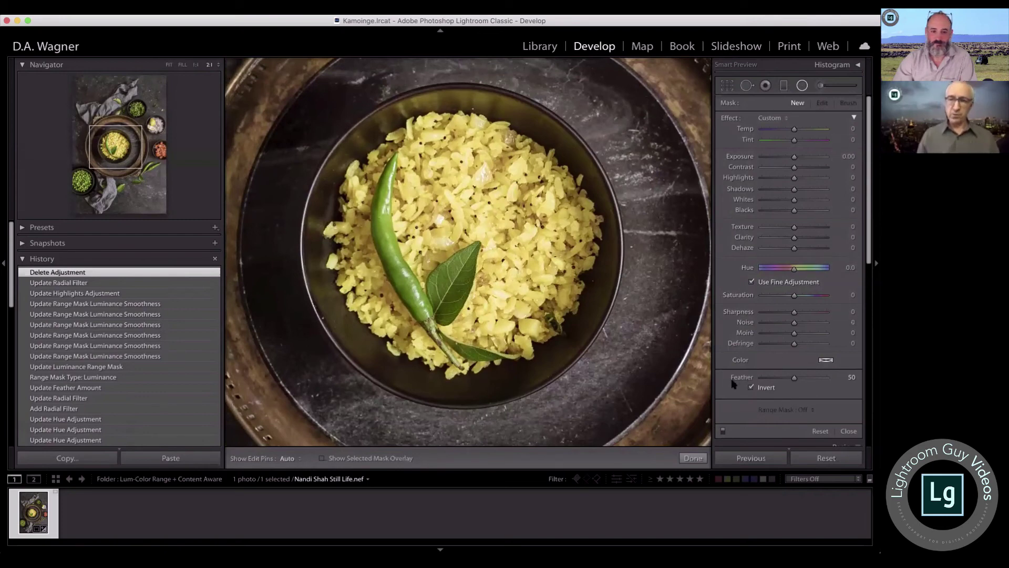
left_click_drag(458, 246, 311, 95)
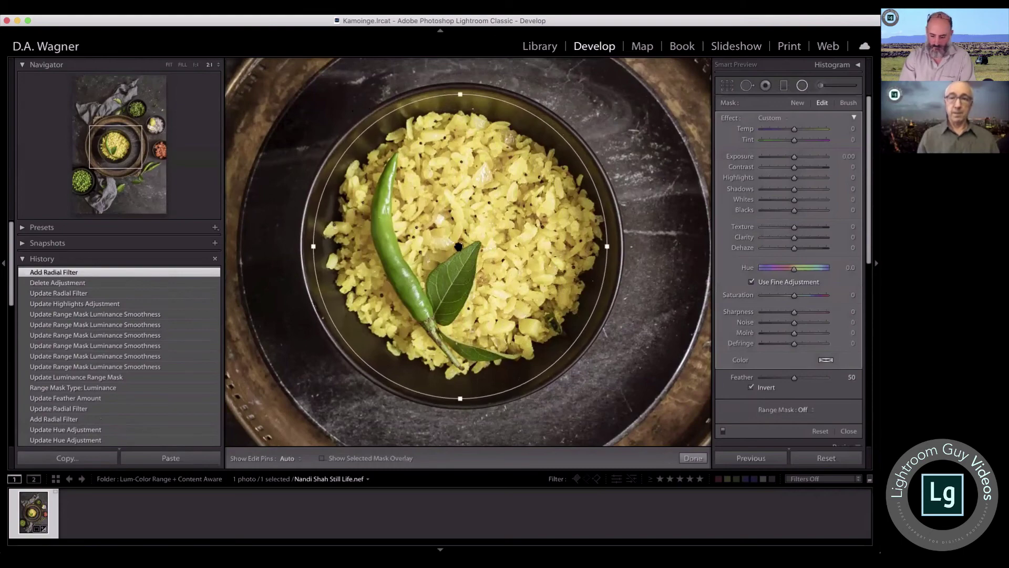
left_click(457, 246)
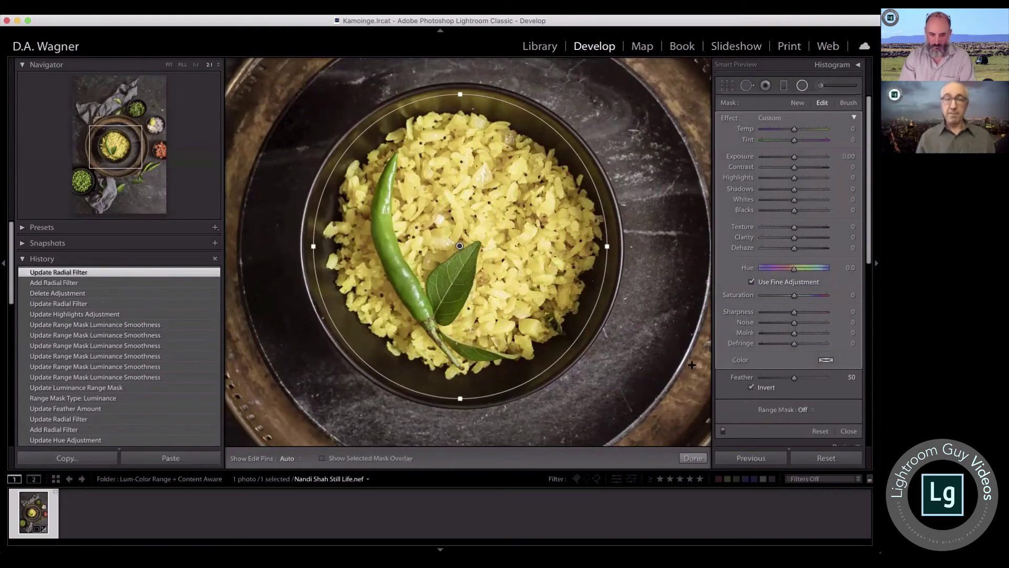
Step: Set the filter's Range Mask to Color and sample an area of the green chili
scroll(824, 404, "down", 3)
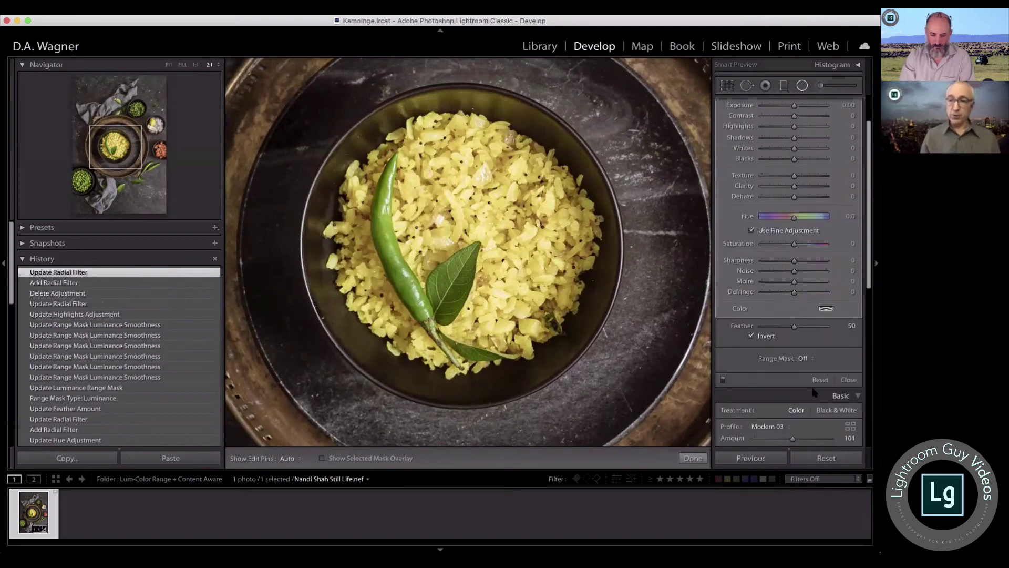
left_click(806, 358)
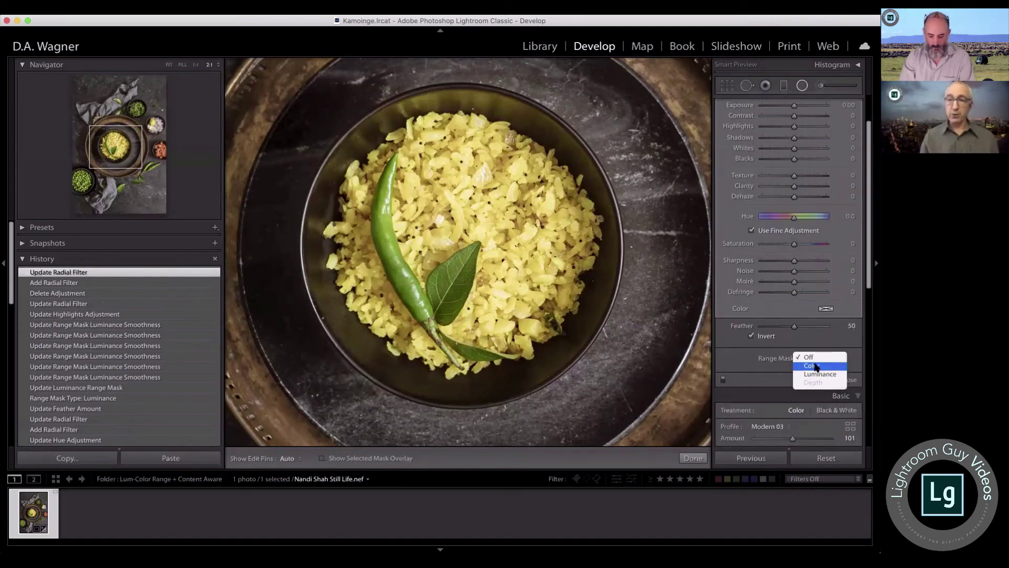
left_click(816, 366)
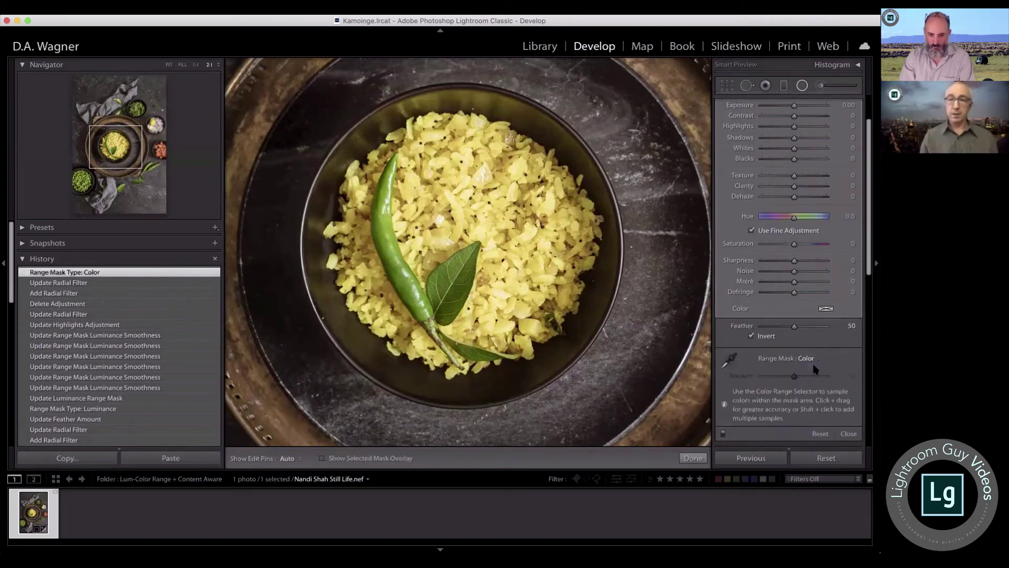
scroll(811, 348, "down", 3)
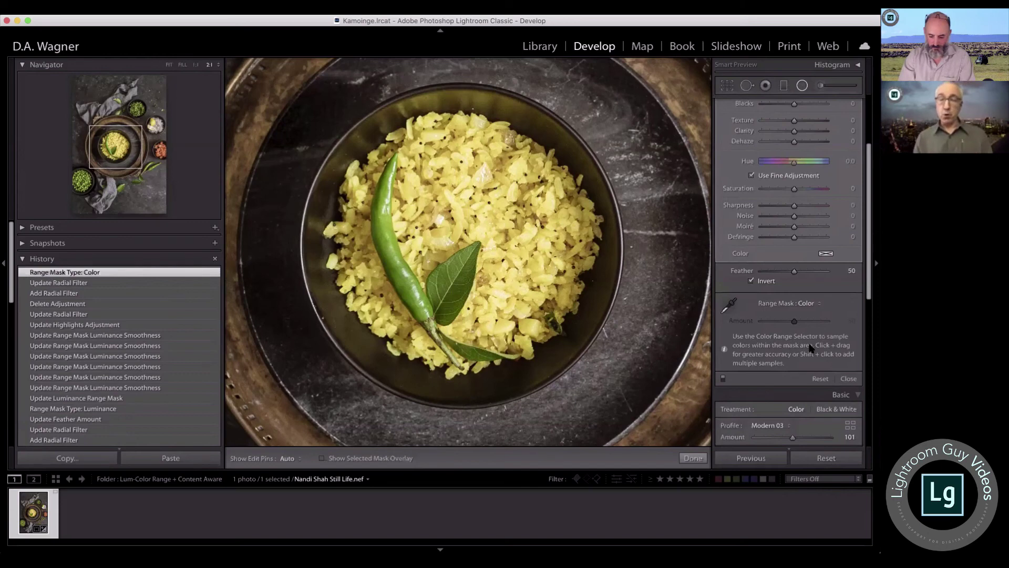
mouse_move(396, 250)
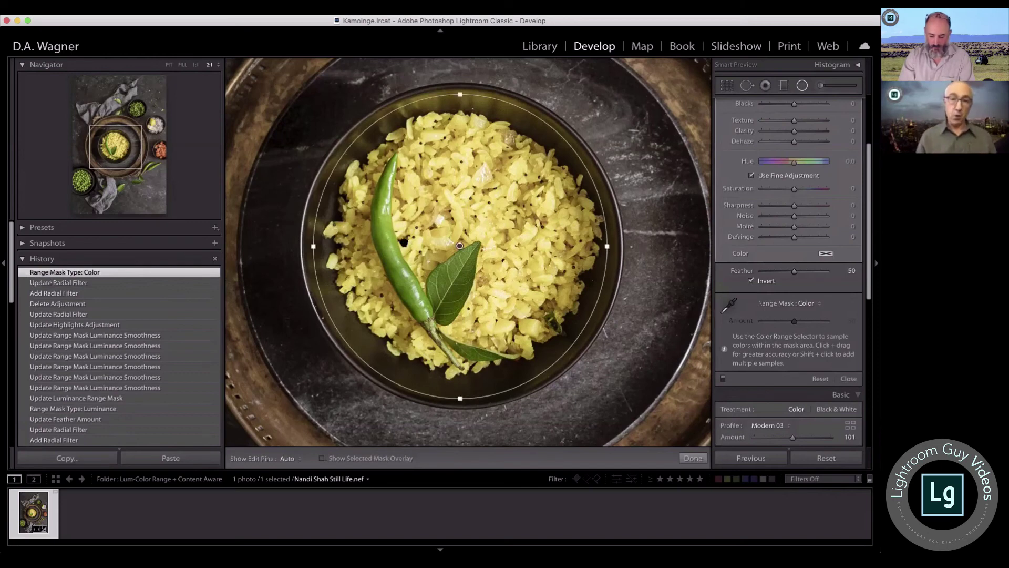
left_click(729, 305)
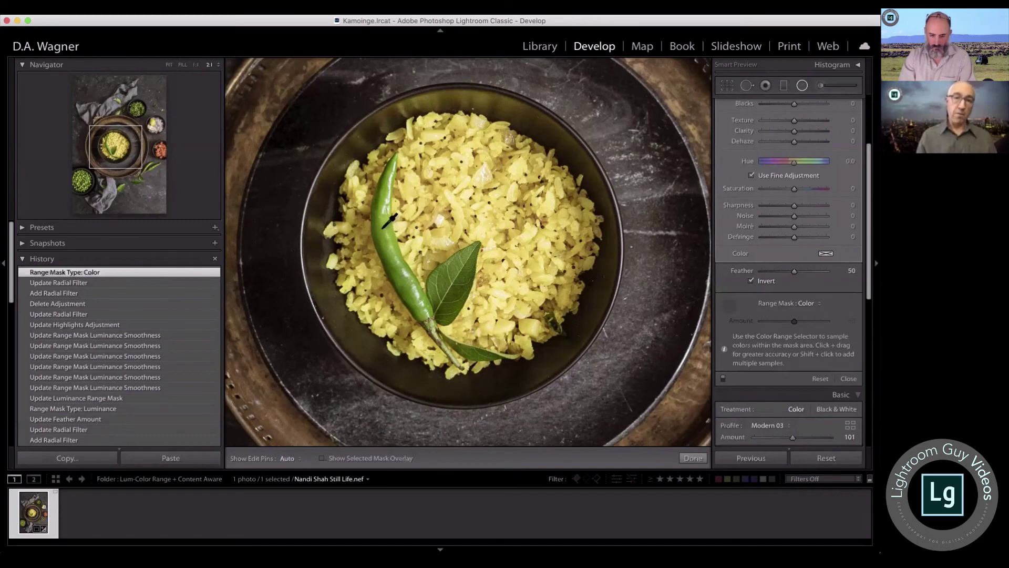
left_click_drag(382, 229, 392, 255)
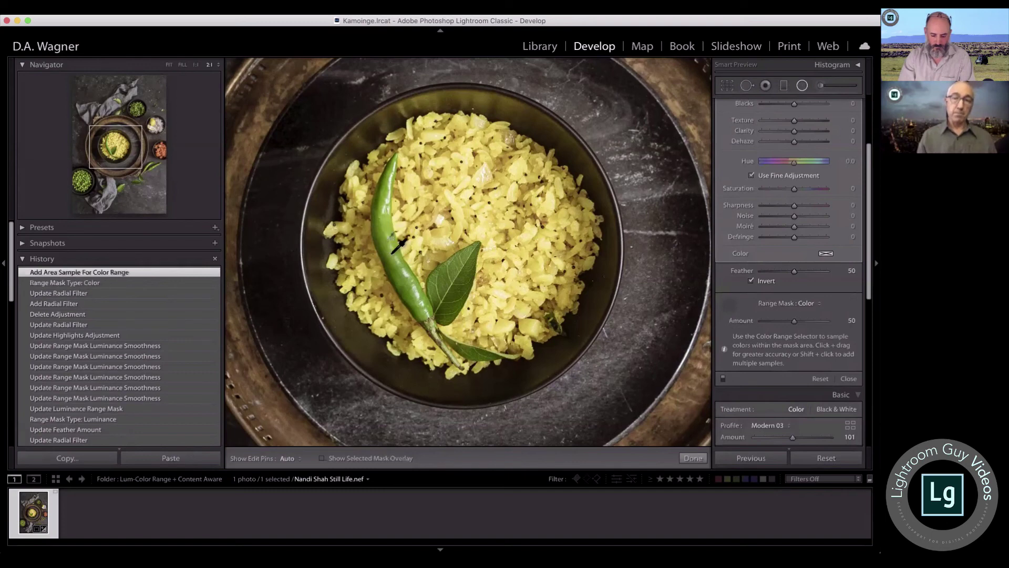
Step: With the mask overlay shown, set the color range Amount to 0 and add color samples from the leaf and around the chili's stem
left_click(322, 459)
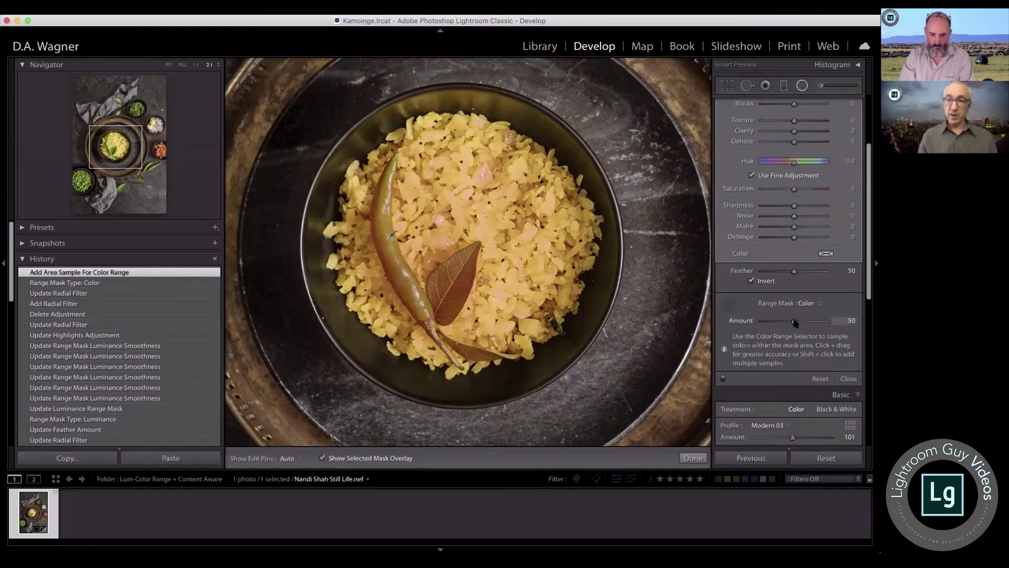
left_click_drag(795, 322, 755, 321)
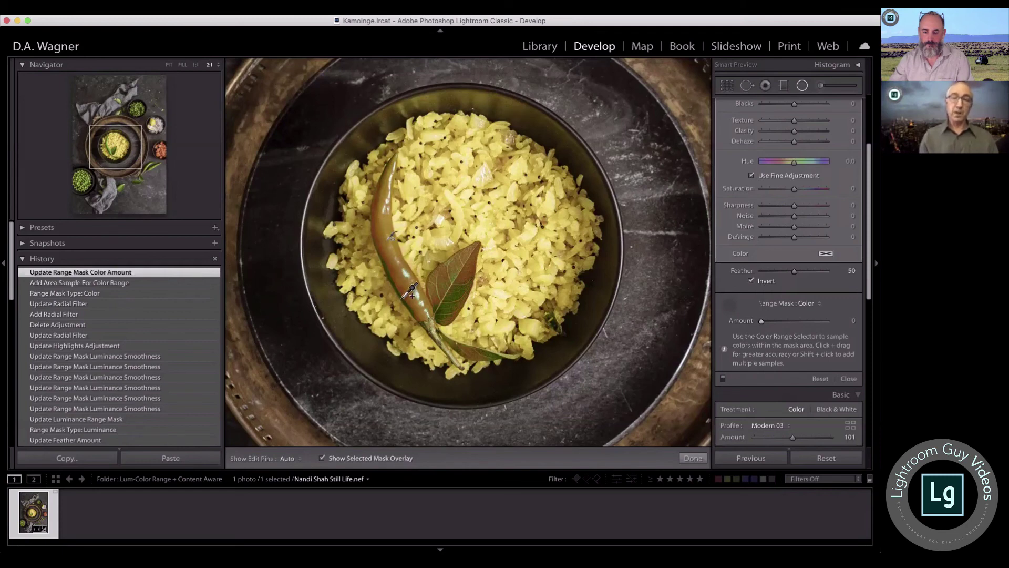
left_click(451, 301)
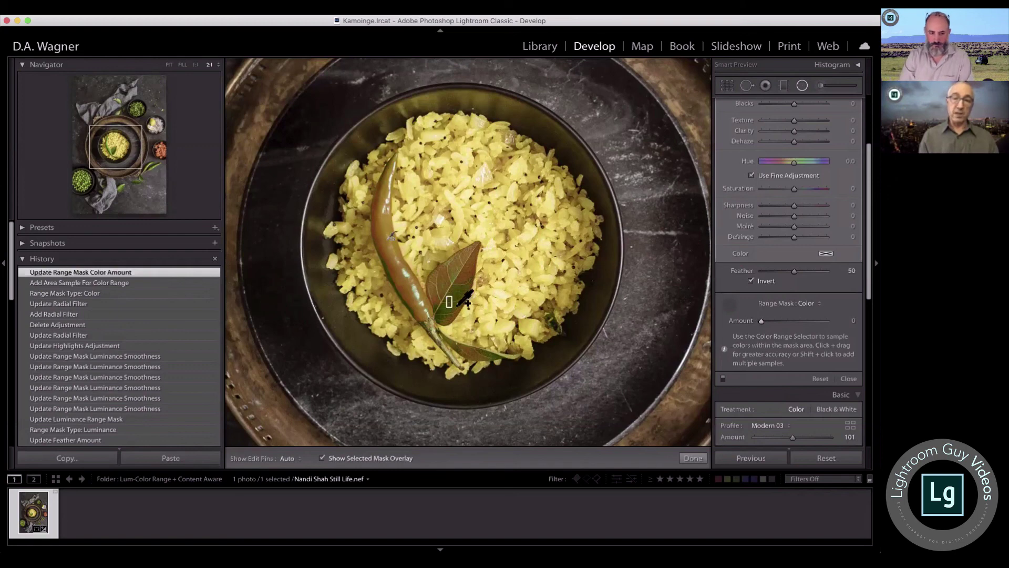
left_click_drag(457, 307, 457, 306)
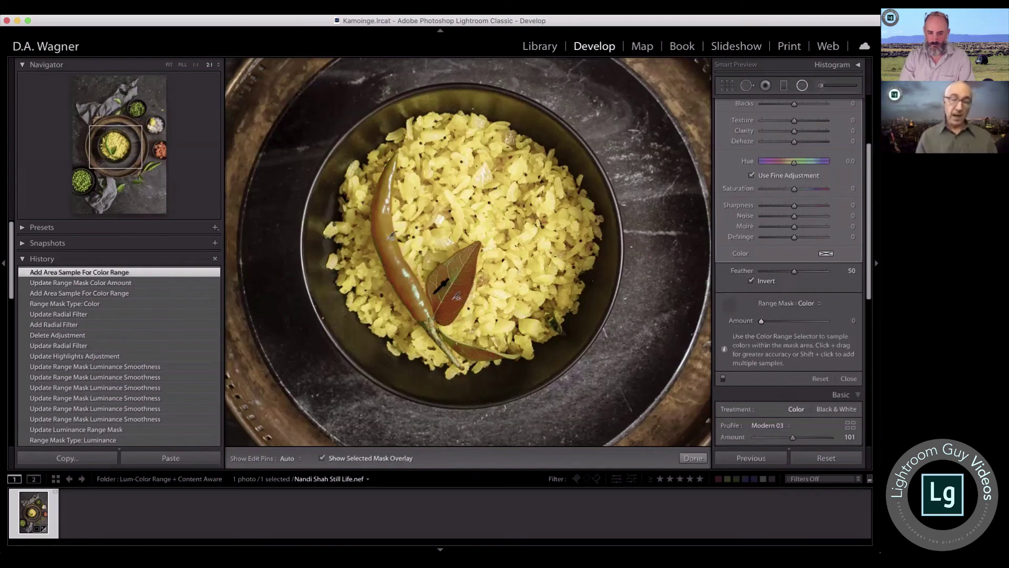
left_click(434, 318)
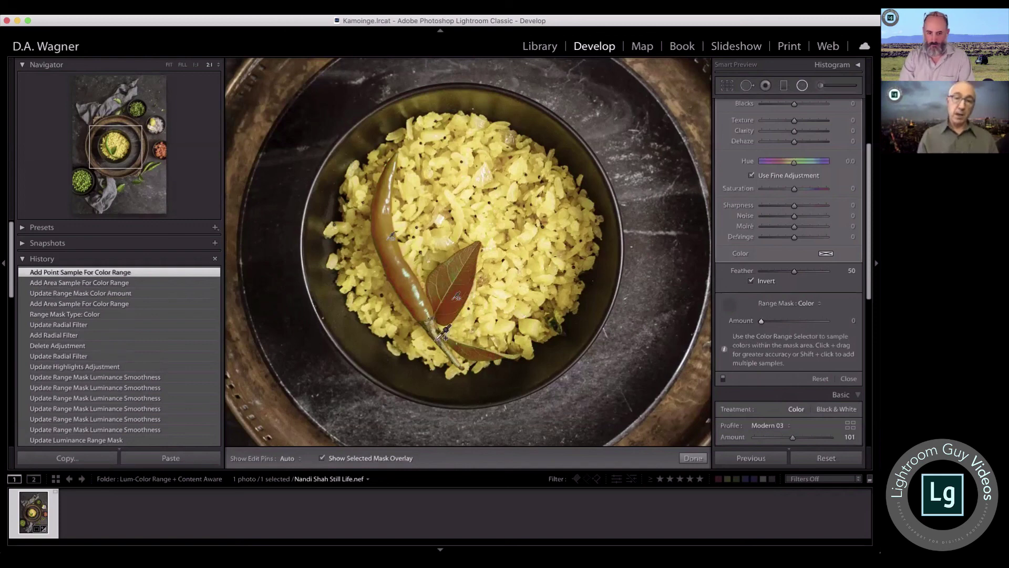
left_click(445, 332)
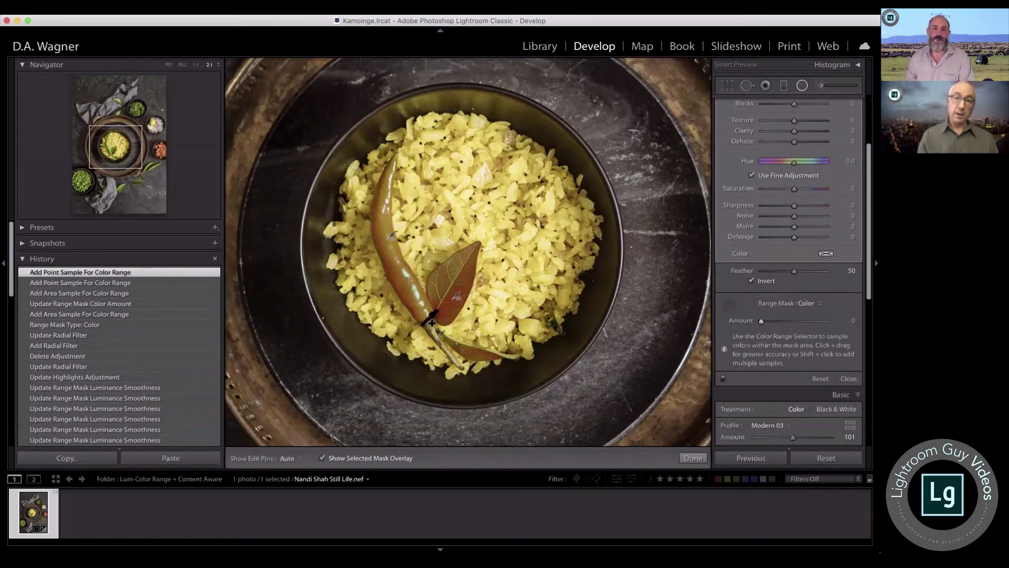
left_click(428, 320)
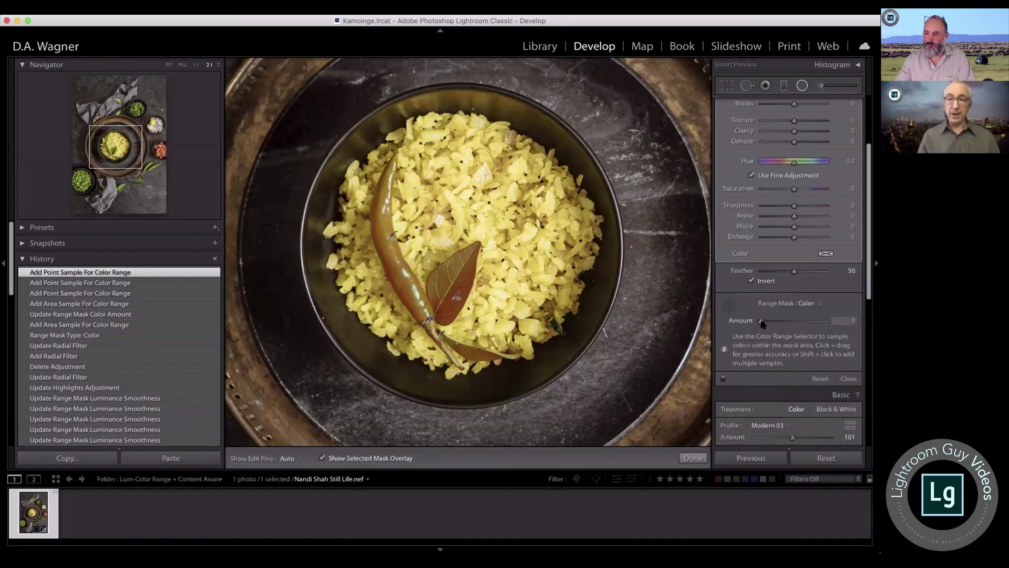
Step: Turn the radial filters off and on twice to check the masked area, and hide the mask overlay
left_click(723, 378)
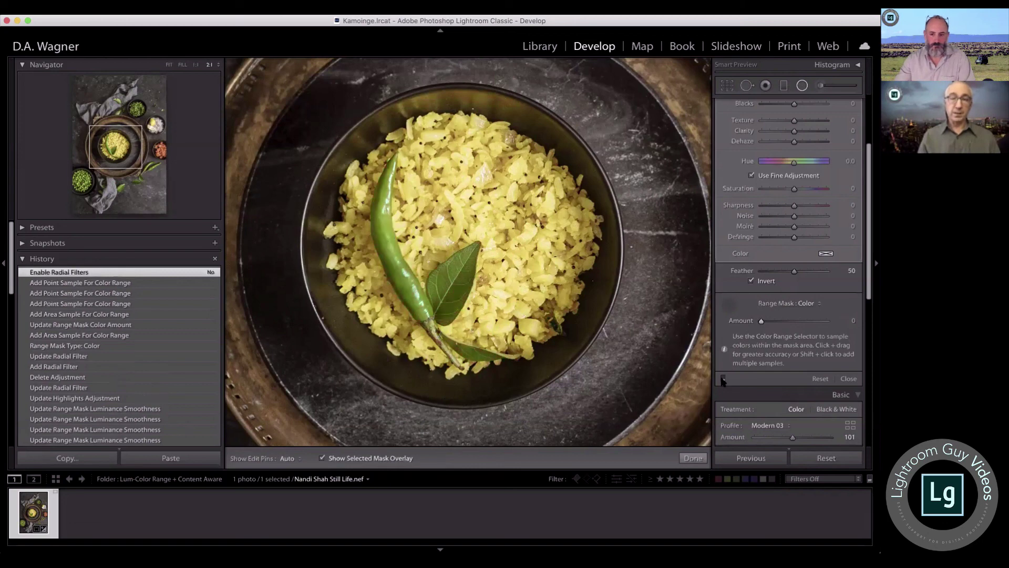
left_click(723, 379)
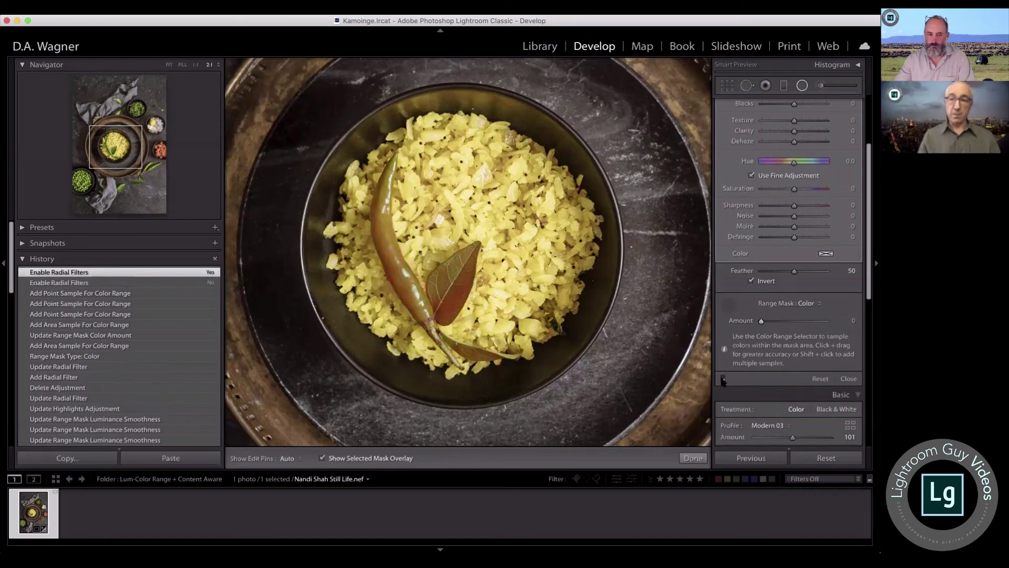
left_click(722, 378)
left_click(723, 379)
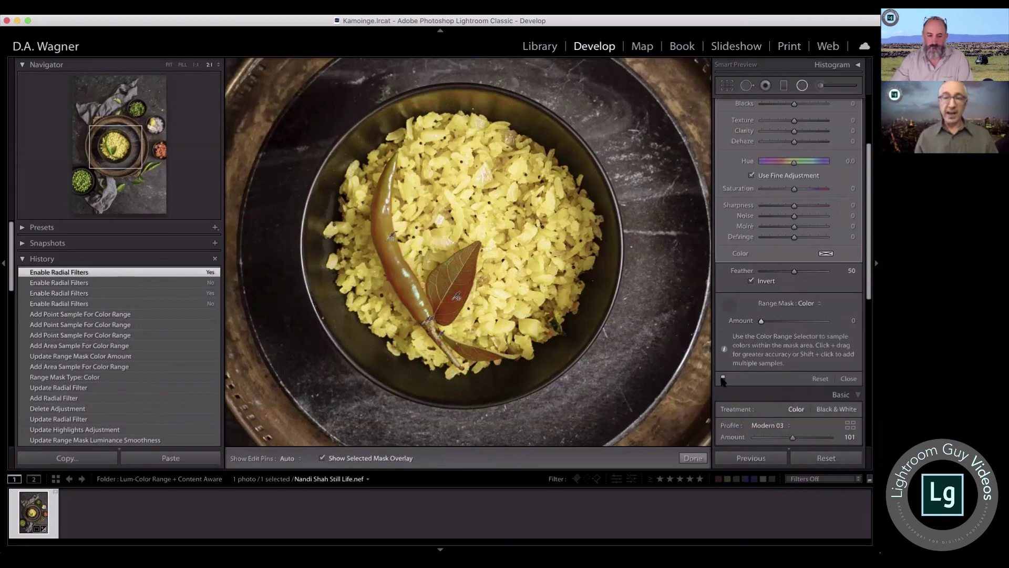
left_click(322, 459)
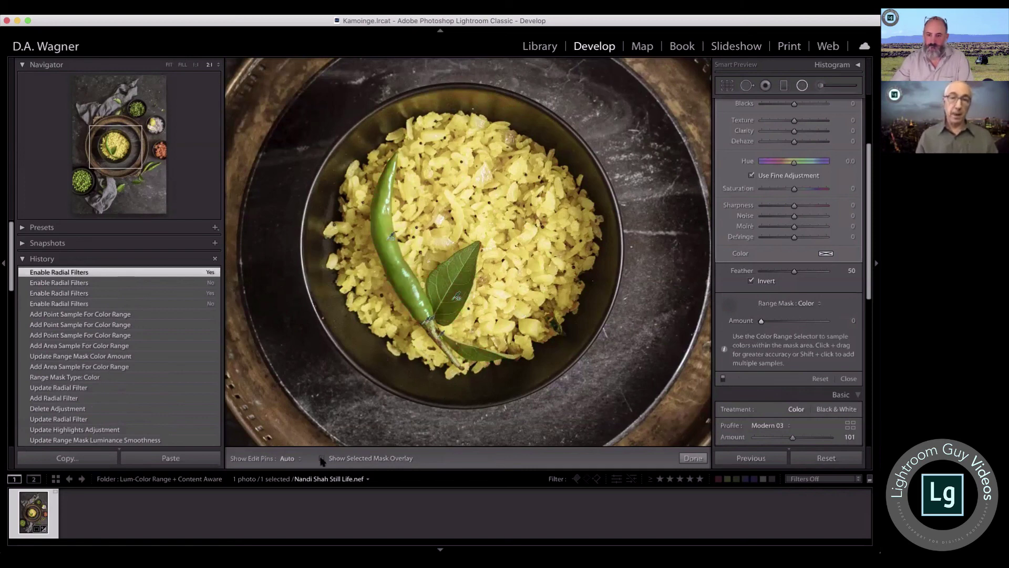
Step: Turn off Use Fine Adjustment, set the chili and leaf mask's Hue to 180.0 and fit the whole photo in the view
scroll(796, 184, "up", 5)
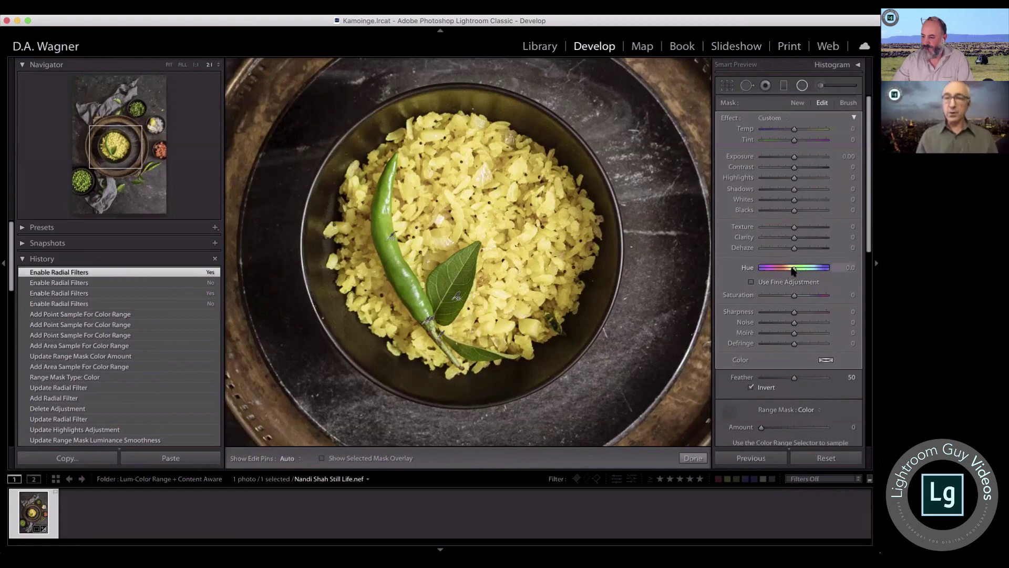
left_click_drag(793, 269, 834, 269)
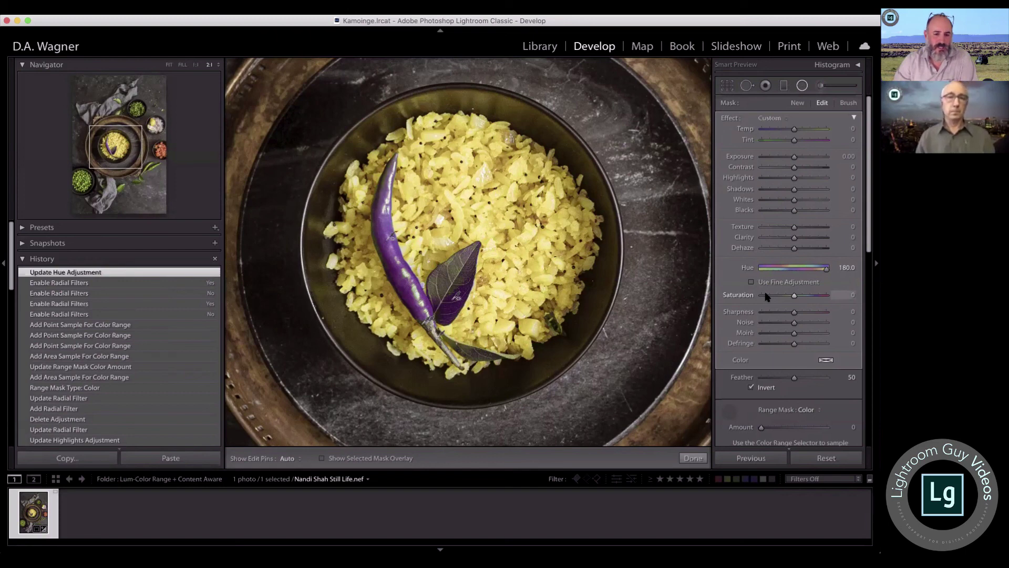
left_click(169, 65)
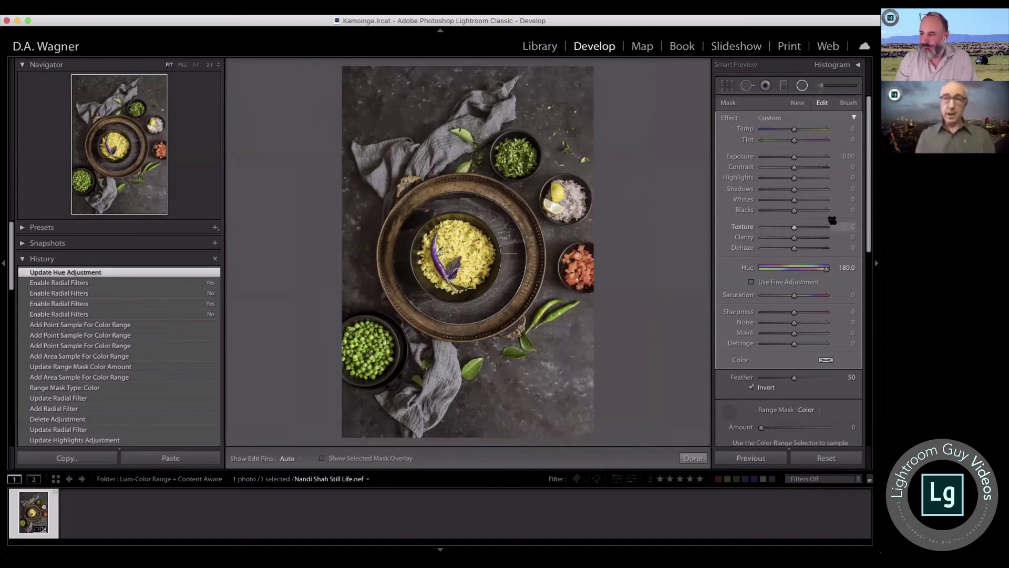
left_click(821, 85)
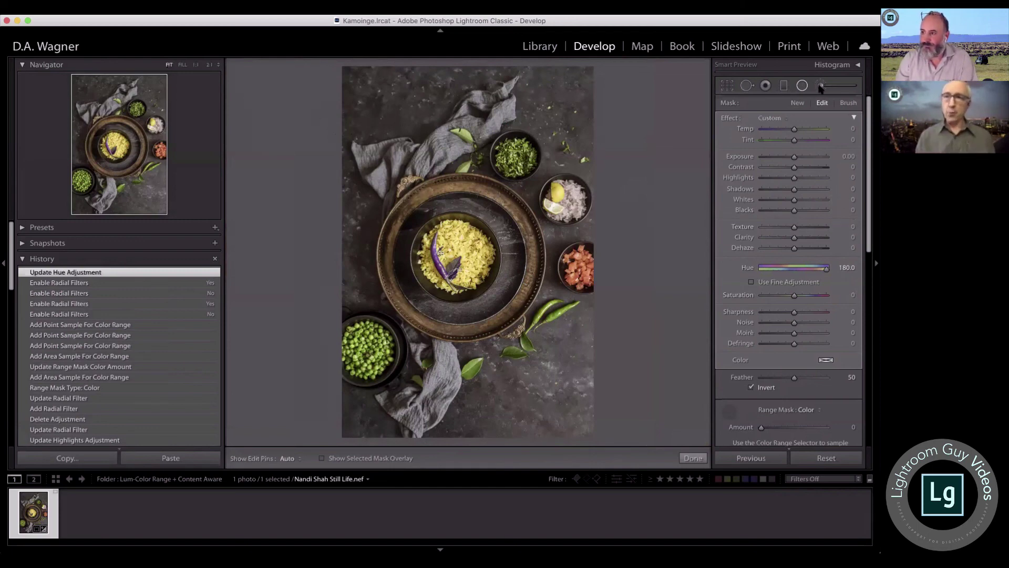